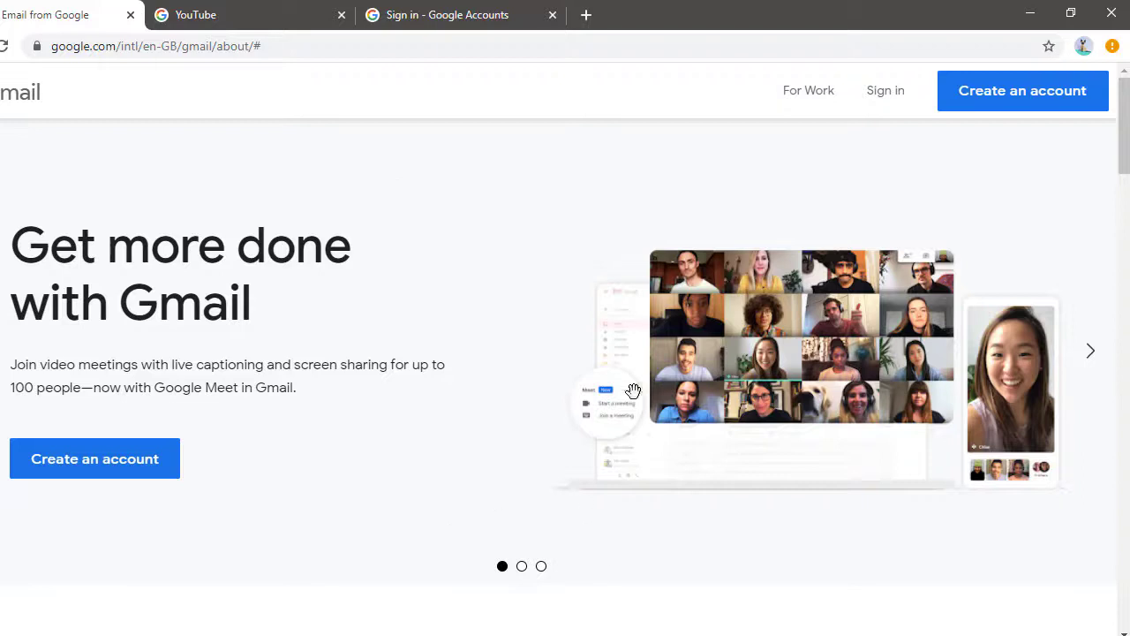
Step: Settle on the YouTube sign-in page and bring up the Create account options
drag(632, 388, 777, 344)
click(395, 15)
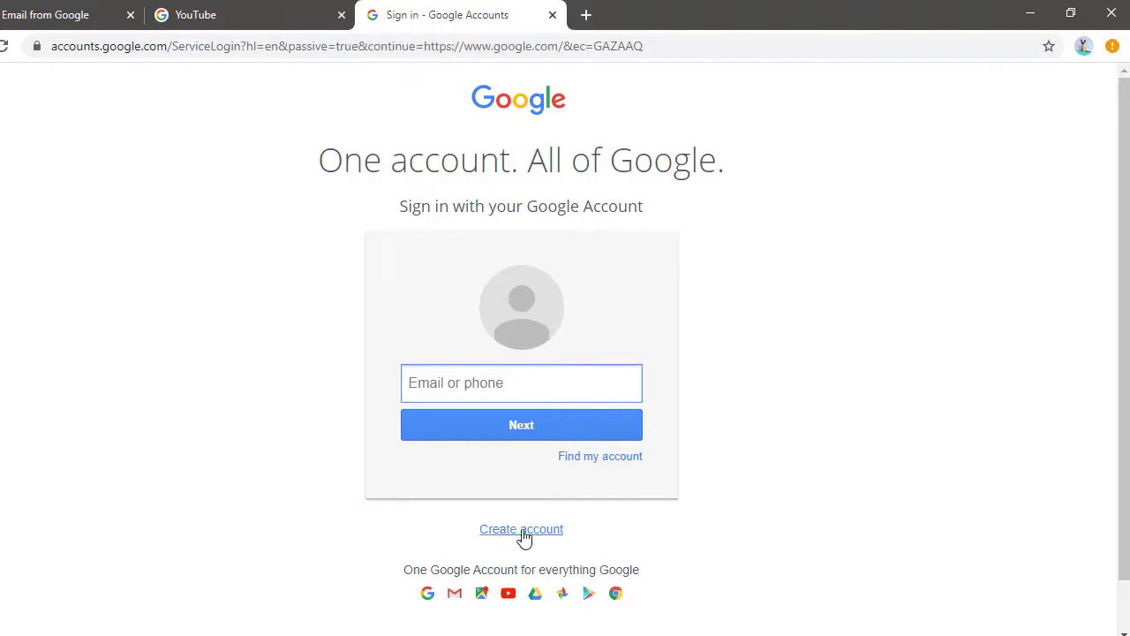
click(296, 12)
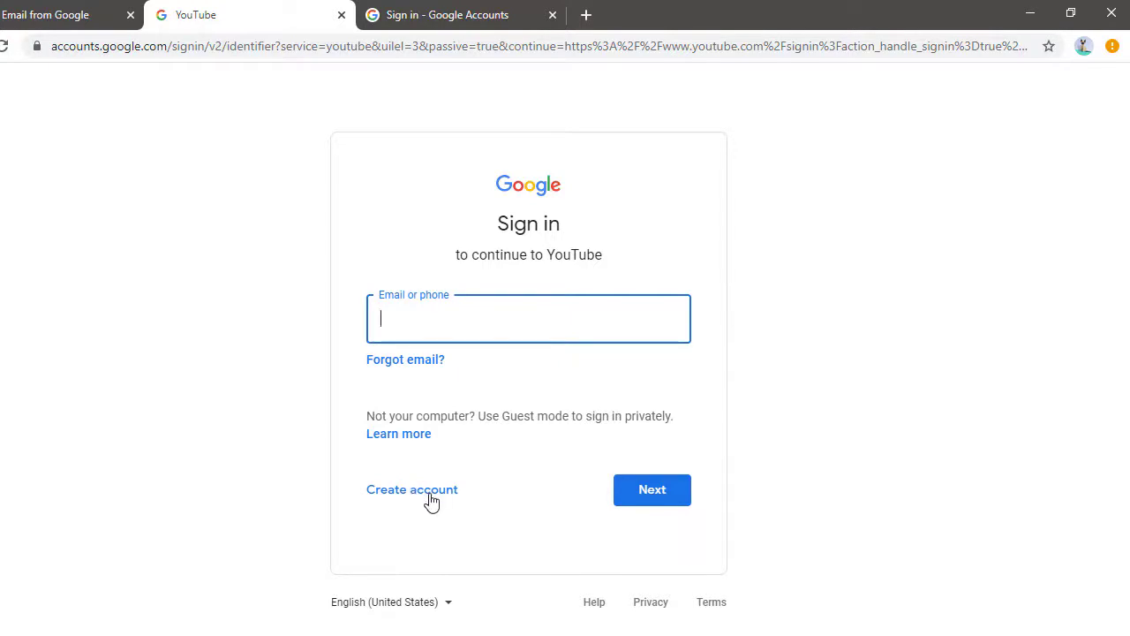
click(12, 17)
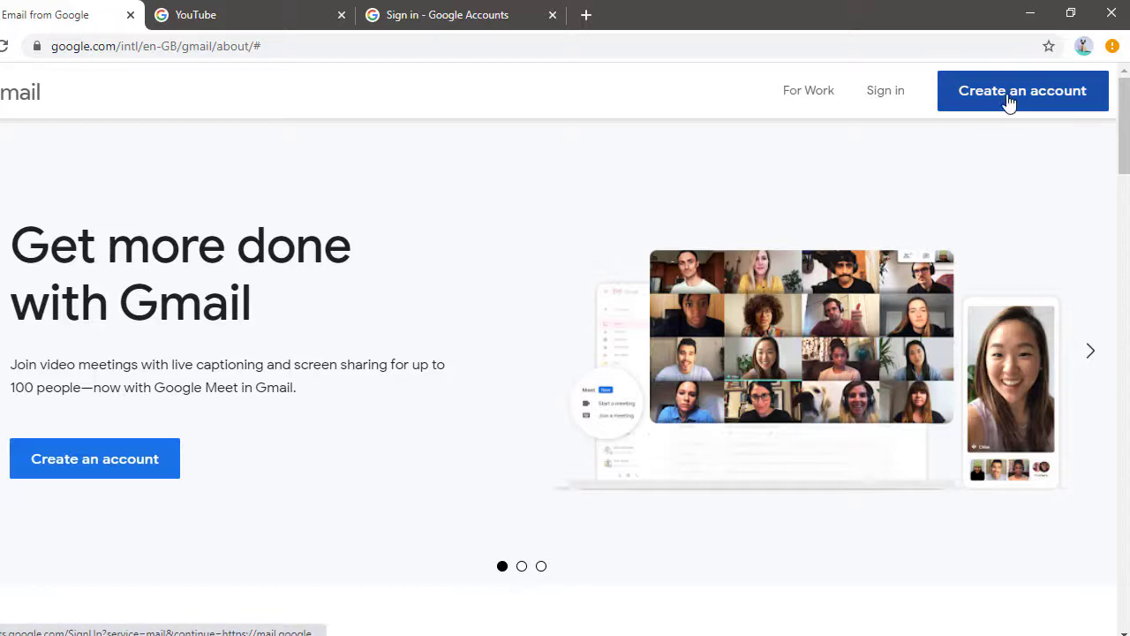
click(192, 23)
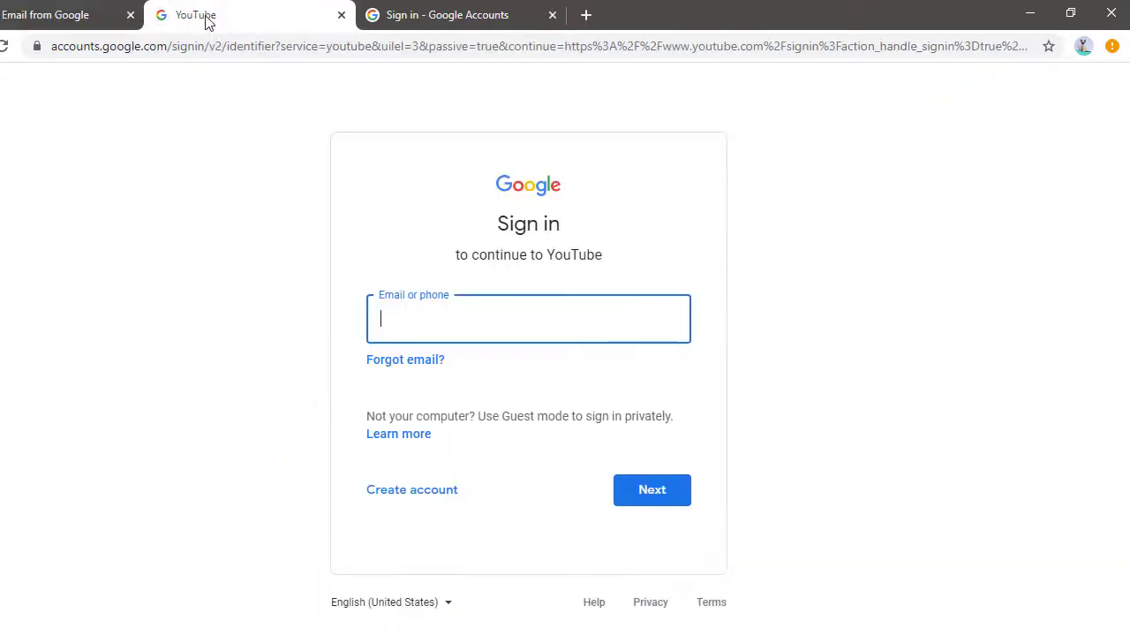
click(404, 497)
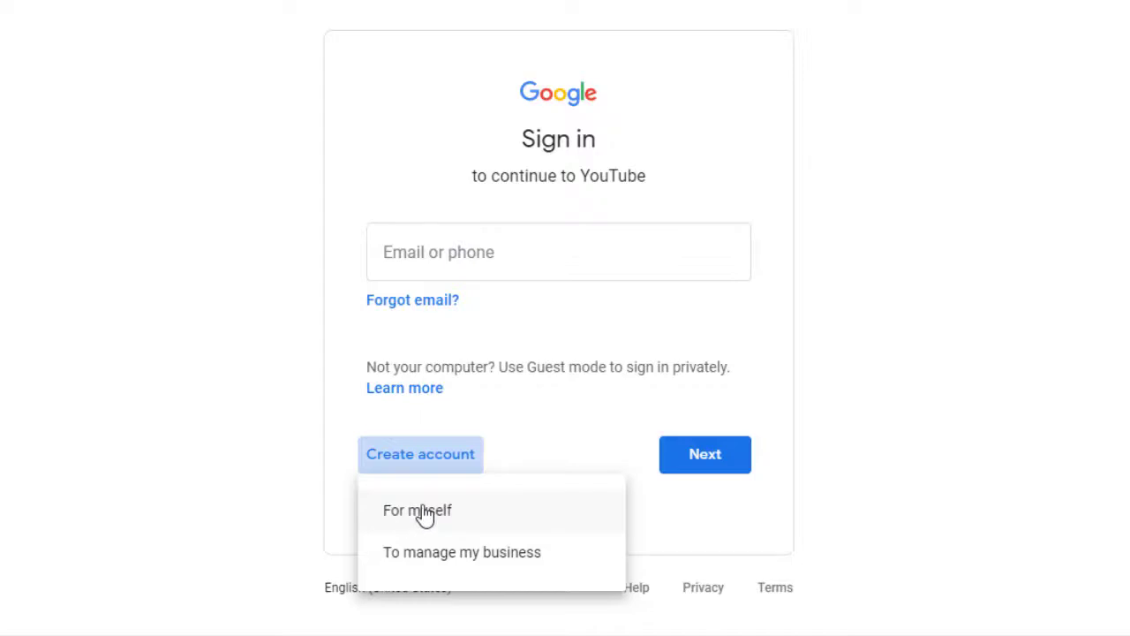
Step: Create a personal account and enter the account holder's first and last name
click(425, 516)
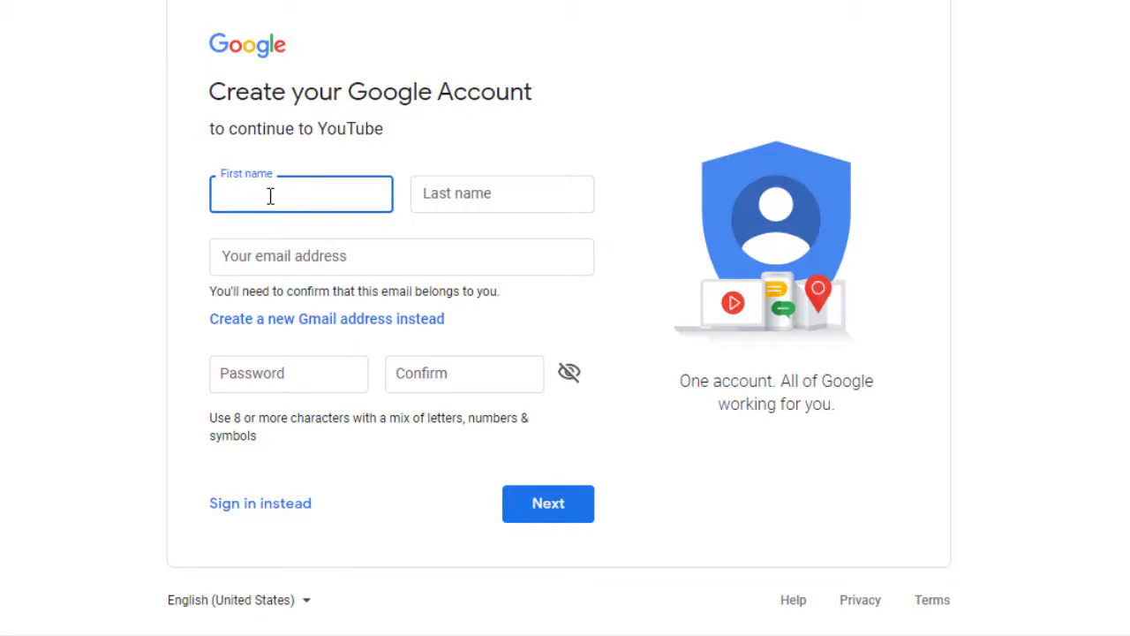
key(Tab)
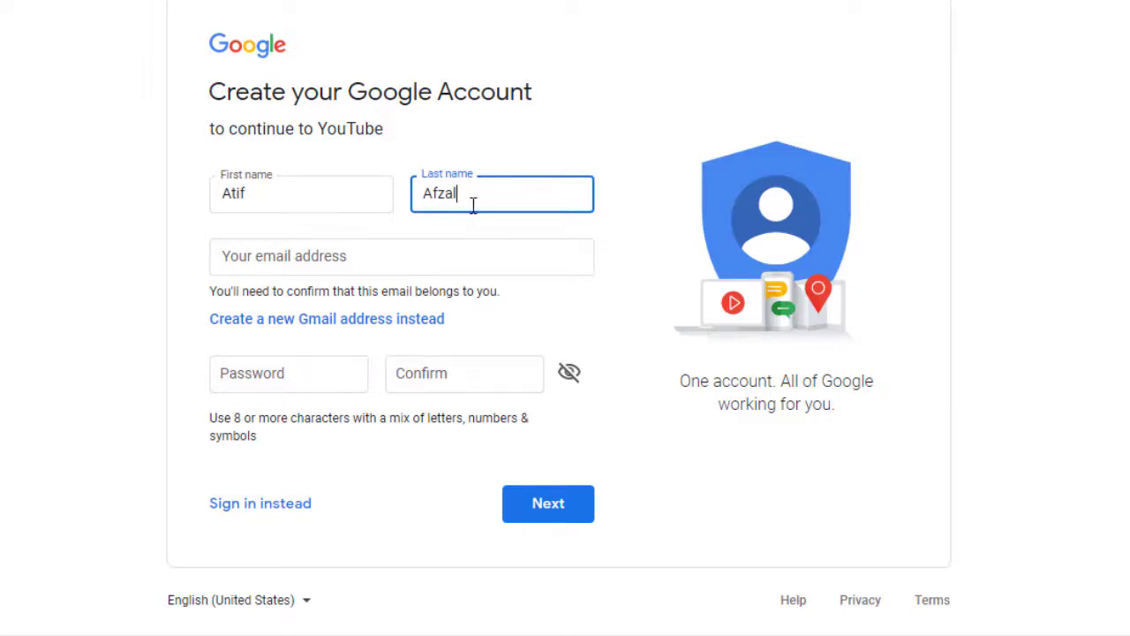
Step: Toggle between the email options and choose a new Gmail username
click(289, 260)
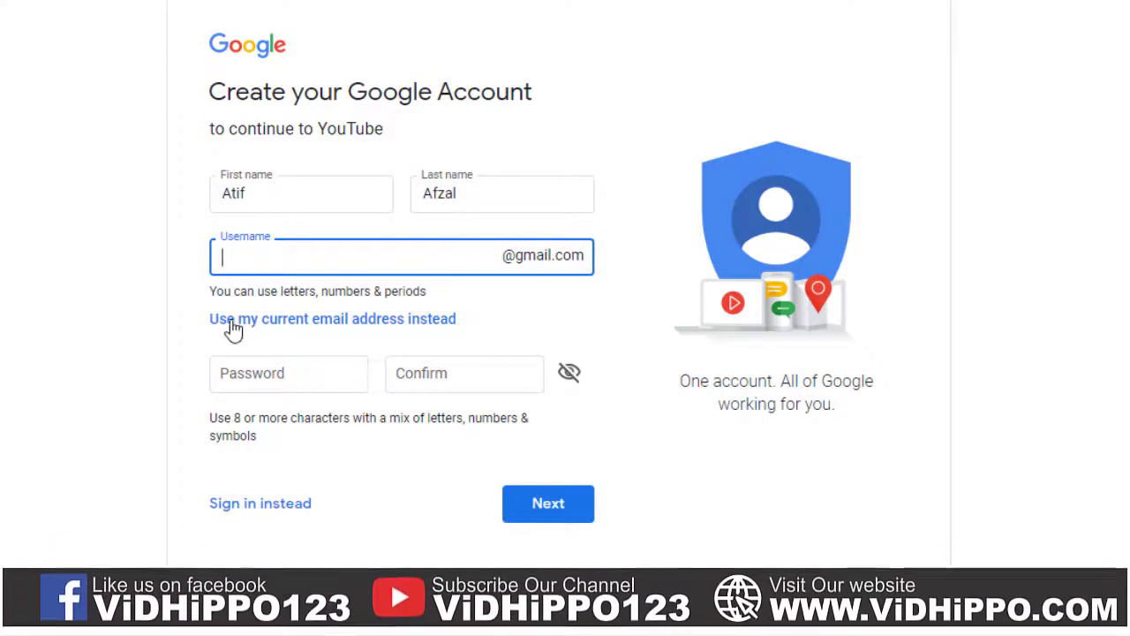
click(272, 321)
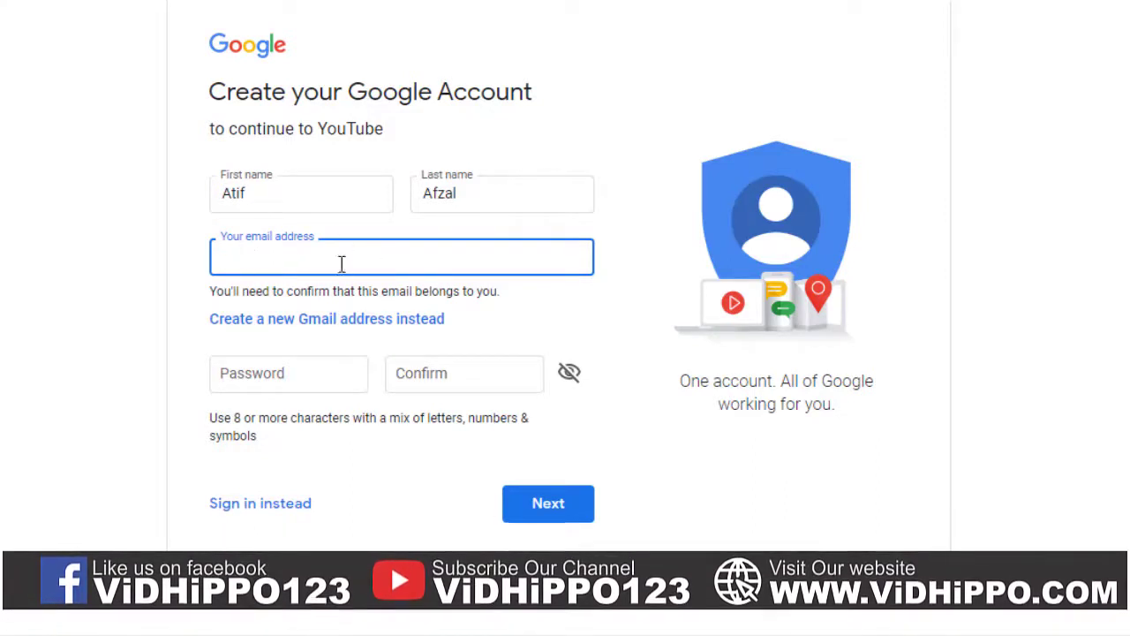
click(344, 325)
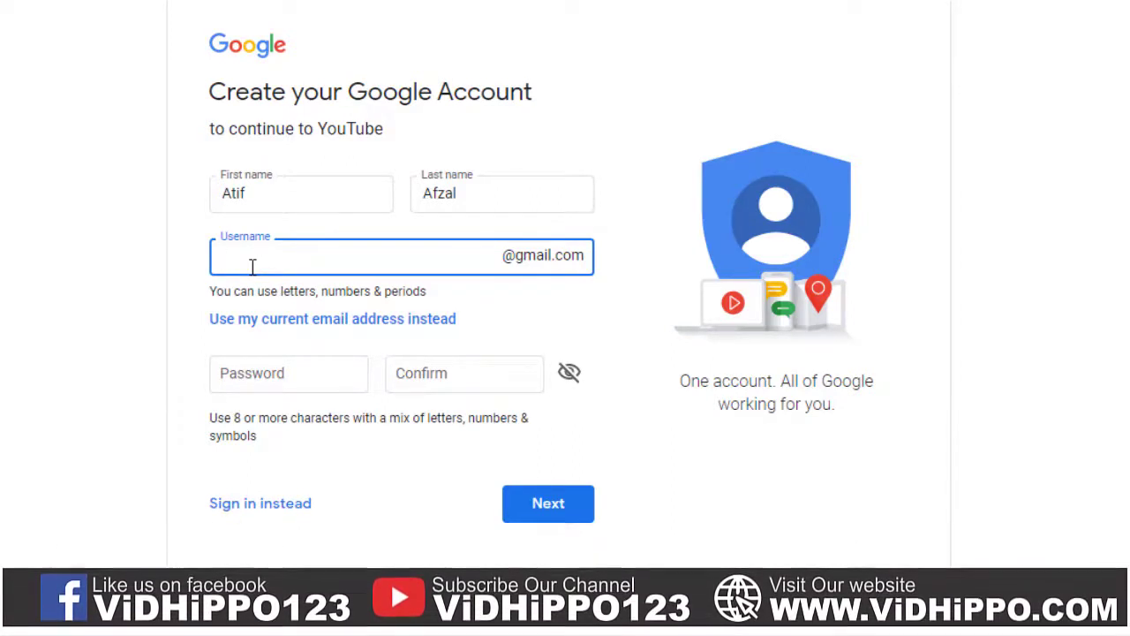
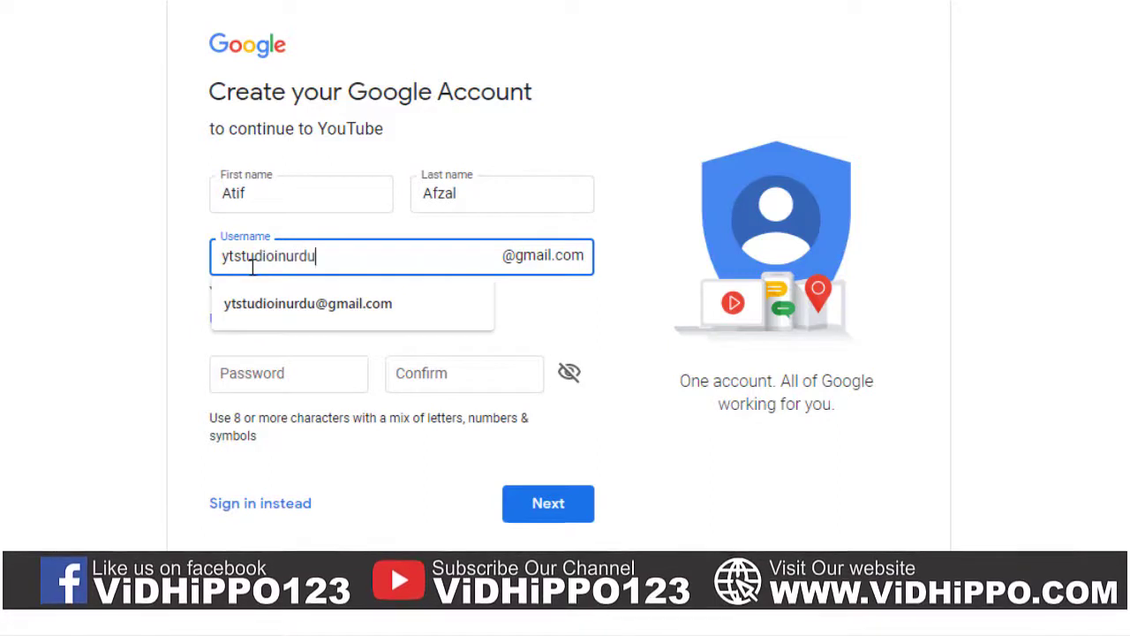
Step: Enter and confirm the account password, then select the email address text
click(97, 381)
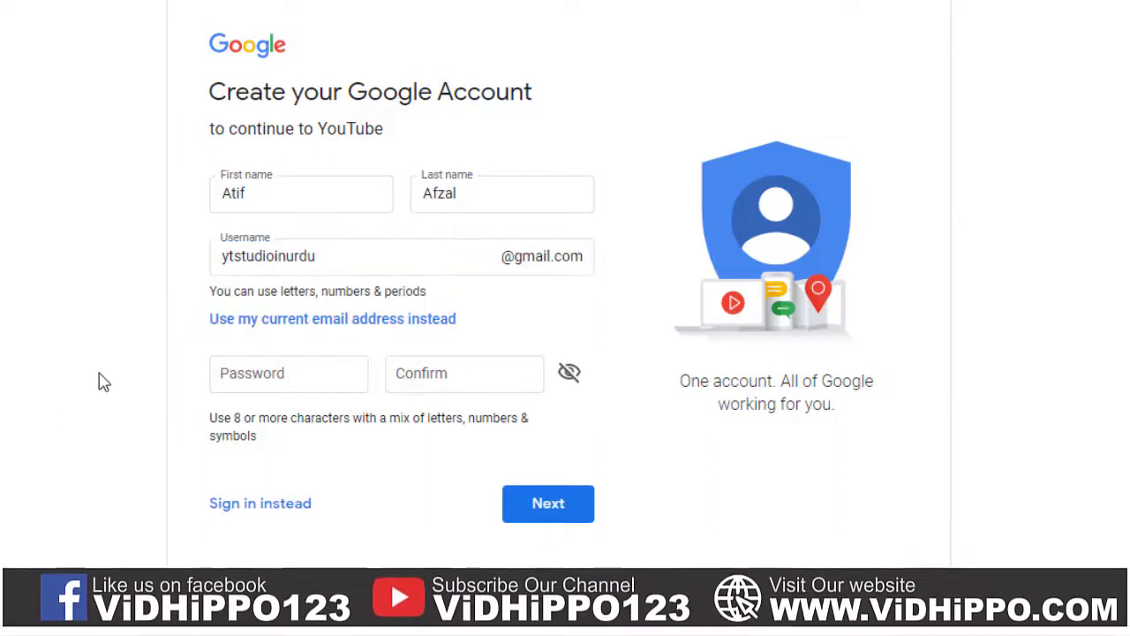
click(278, 374)
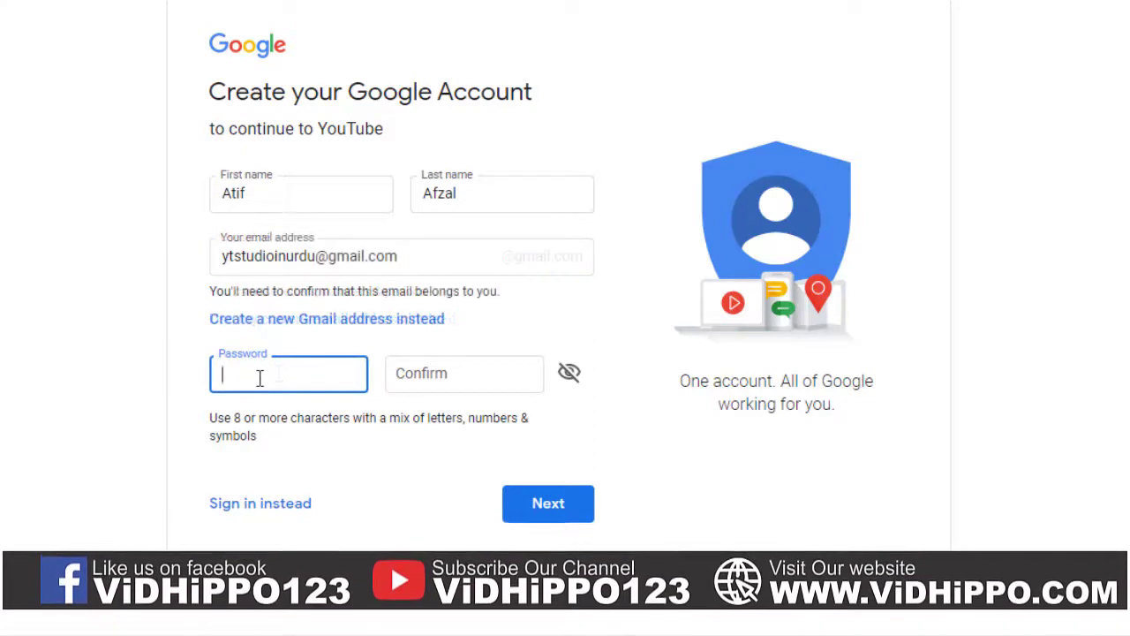
text(*********)
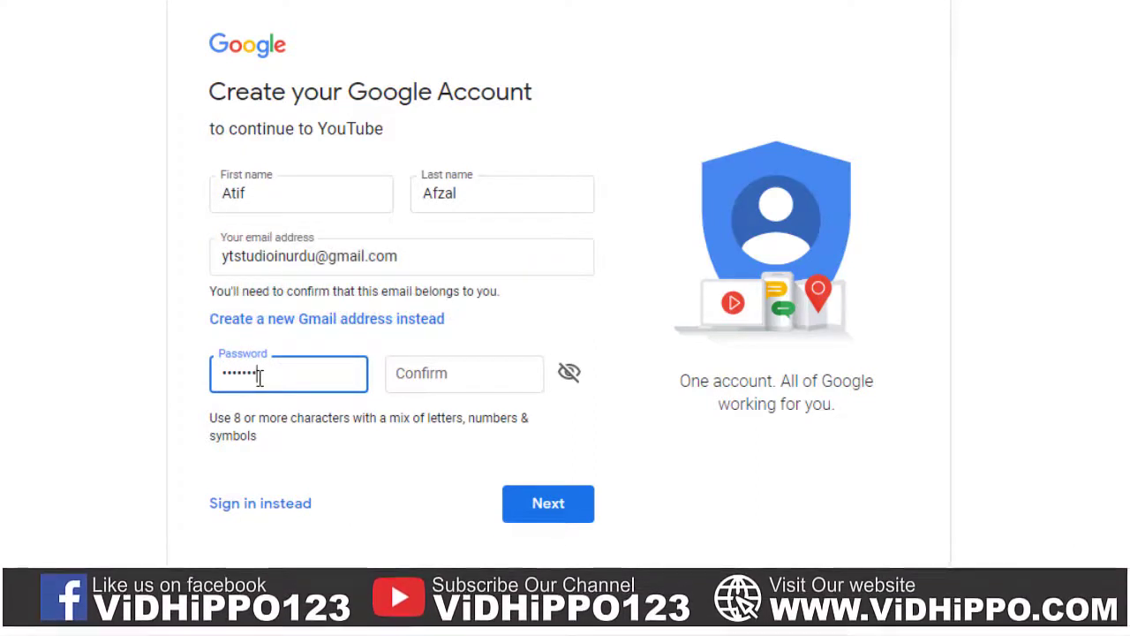
text(*)
key(Tab)
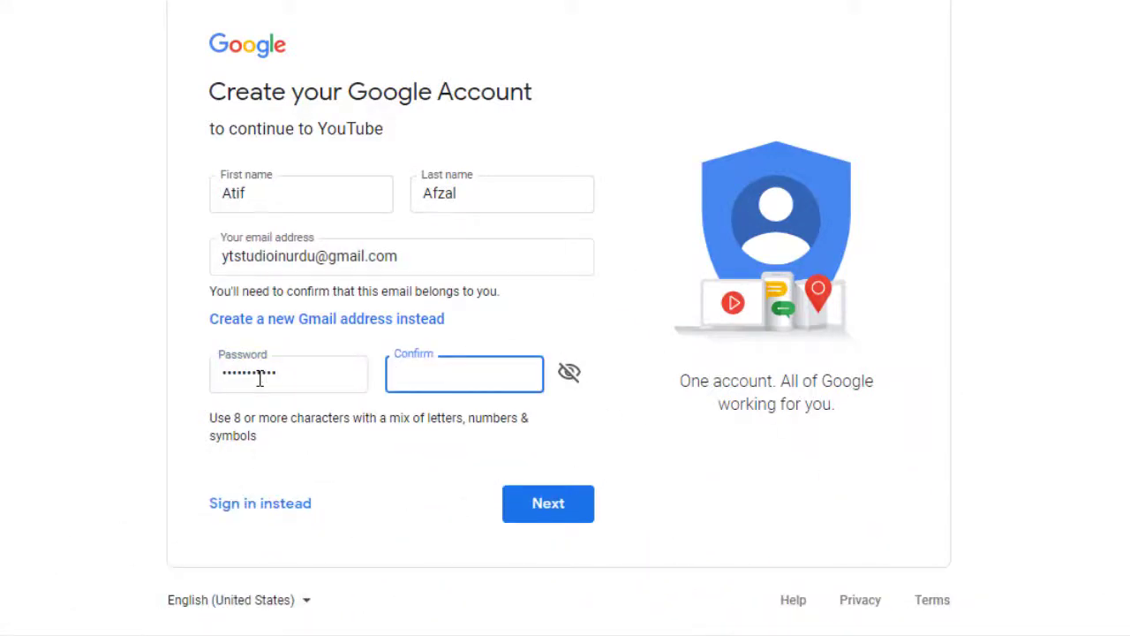
text(**********)
click(198, 422)
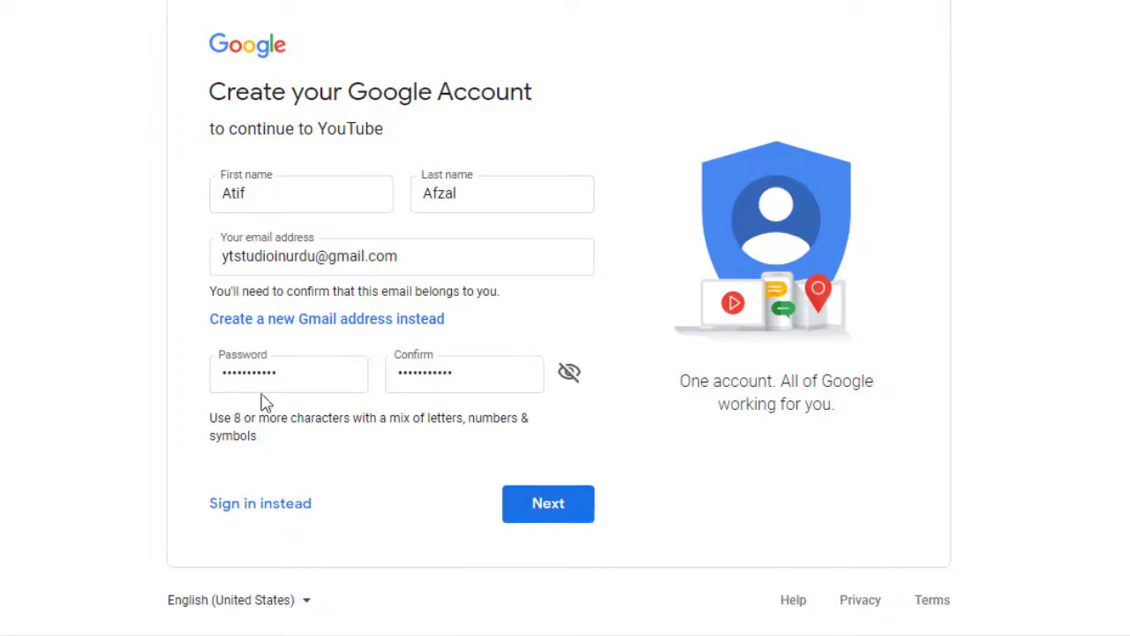
click(235, 265)
key(ctrl+a)
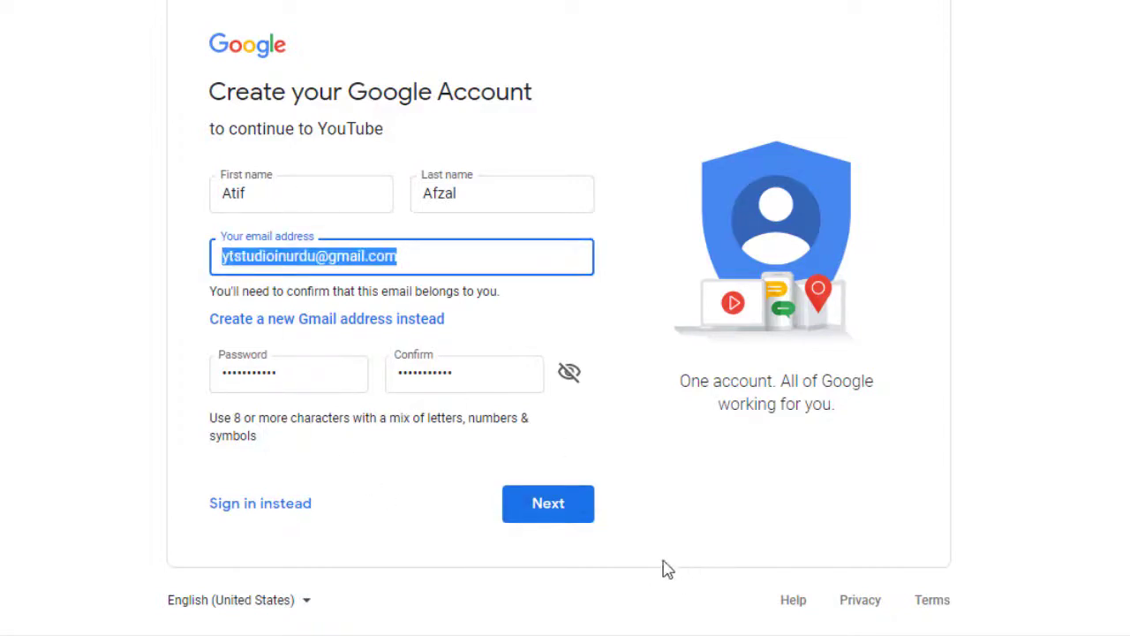
Step: Submit the account details, agree to add a phone number, and accept Google's Privacy and Terms
click(562, 511)
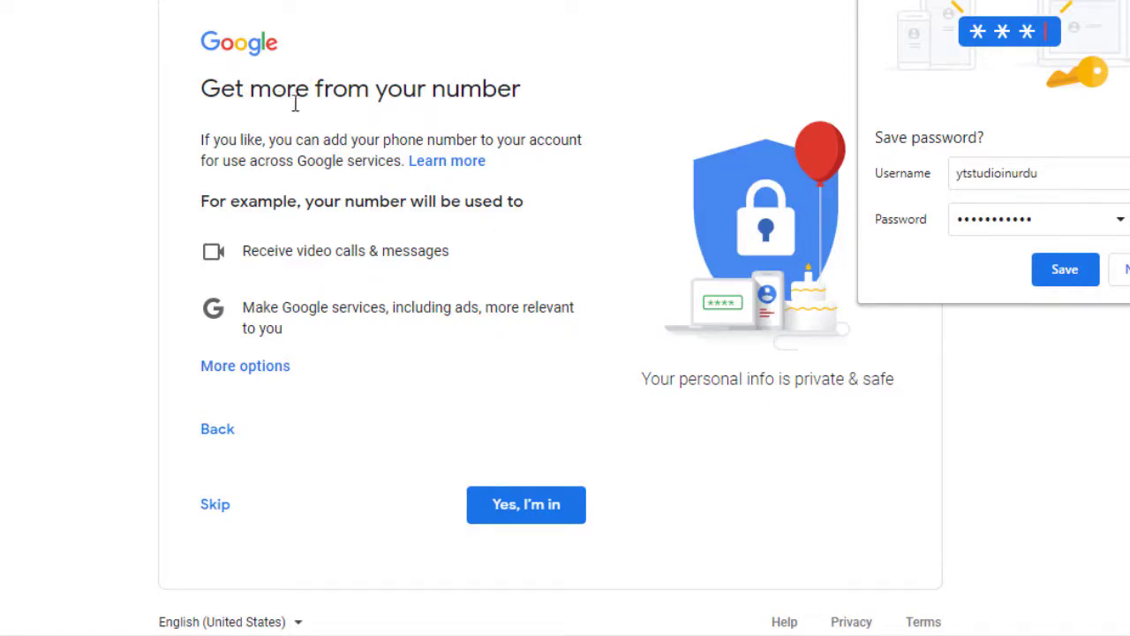
click(533, 507)
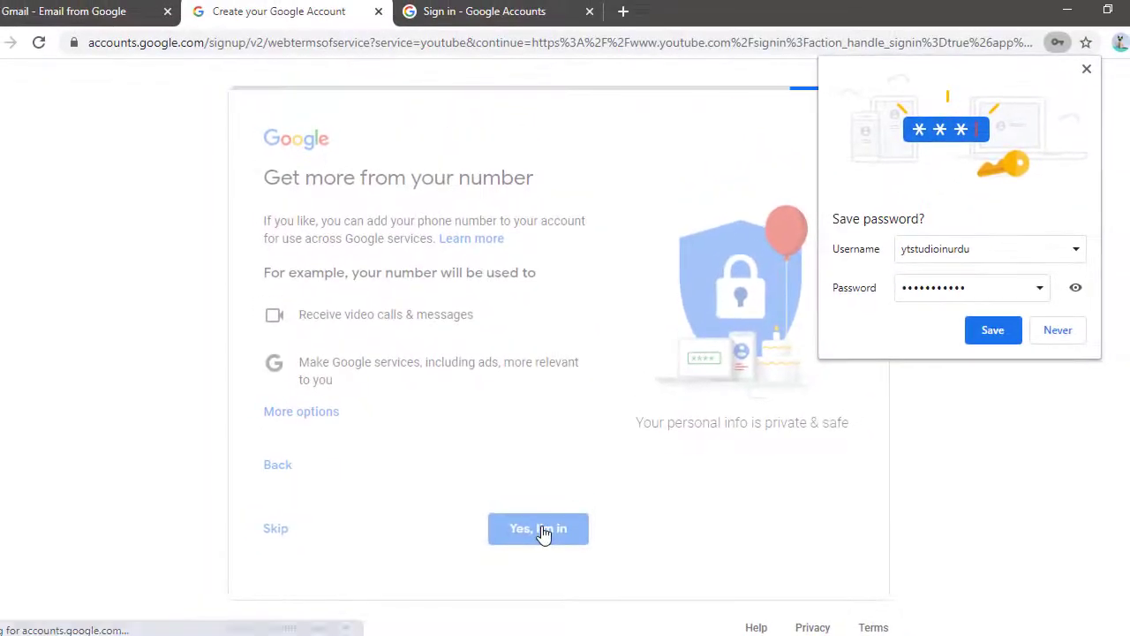
scroll(618, 461, down, 10)
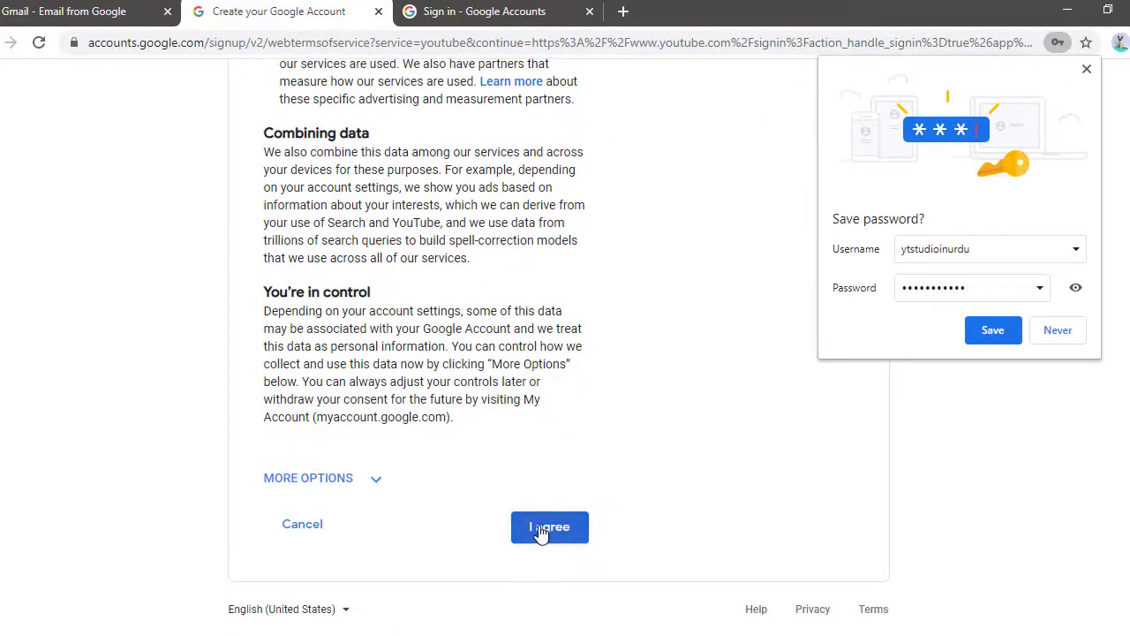
click(541, 530)
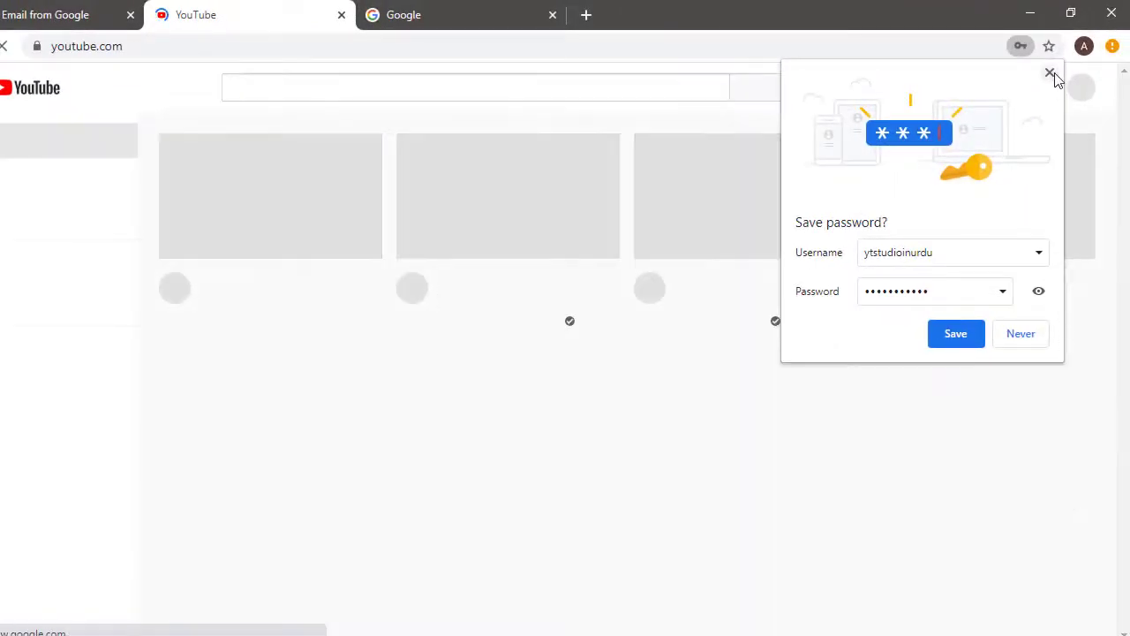
Step: Dismiss the save-password offer, sign in on YouTube, and close the notifications prompt
click(1049, 72)
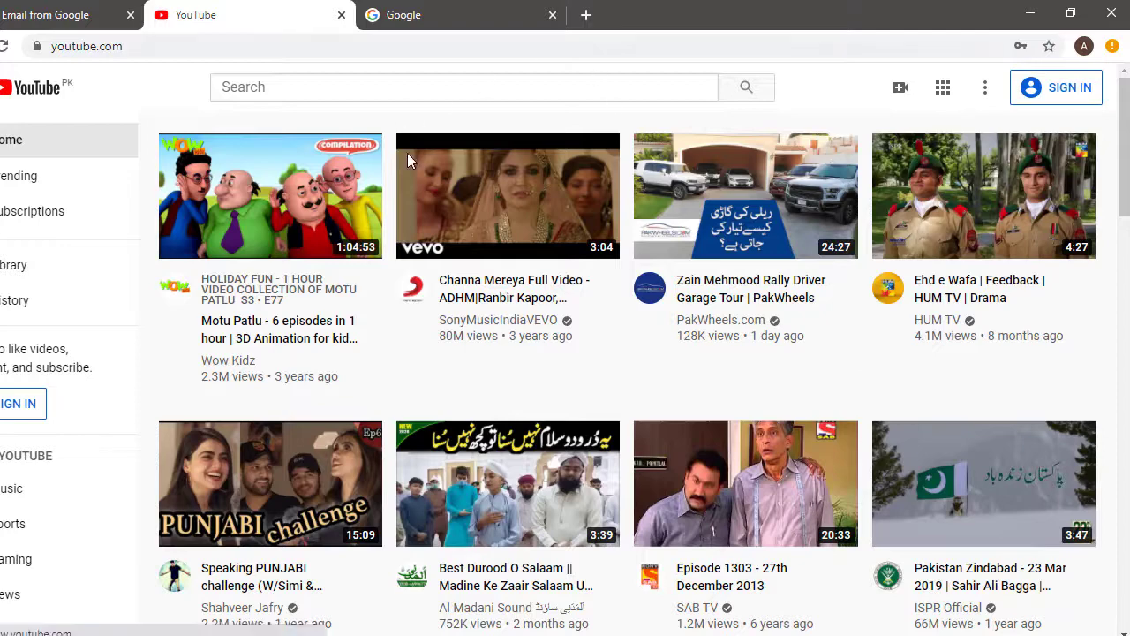
click(408, 16)
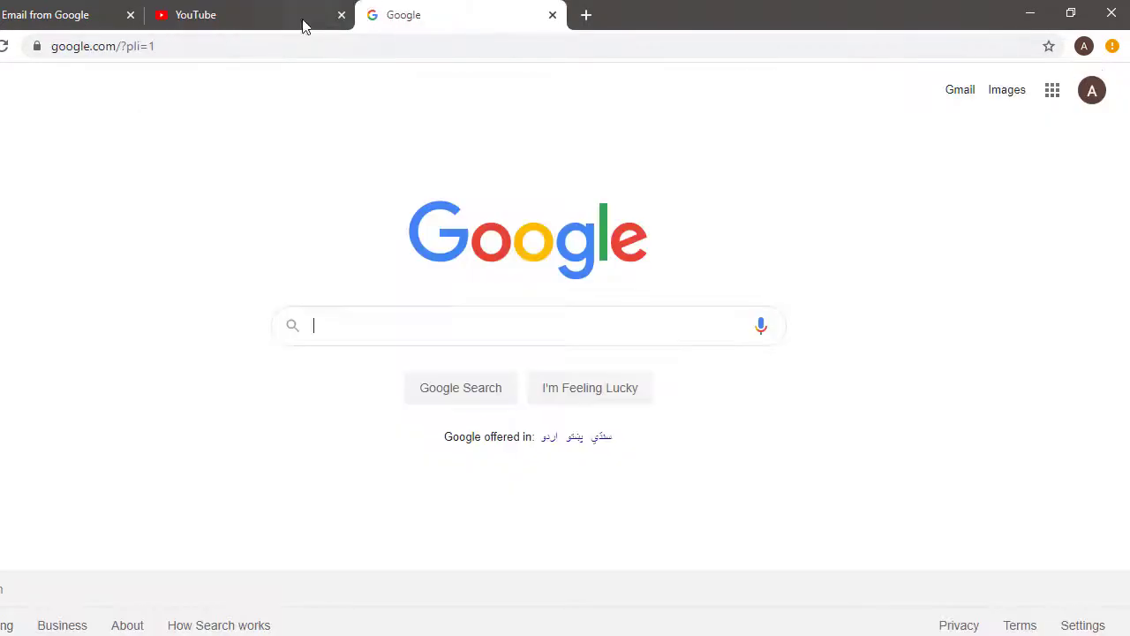
click(303, 19)
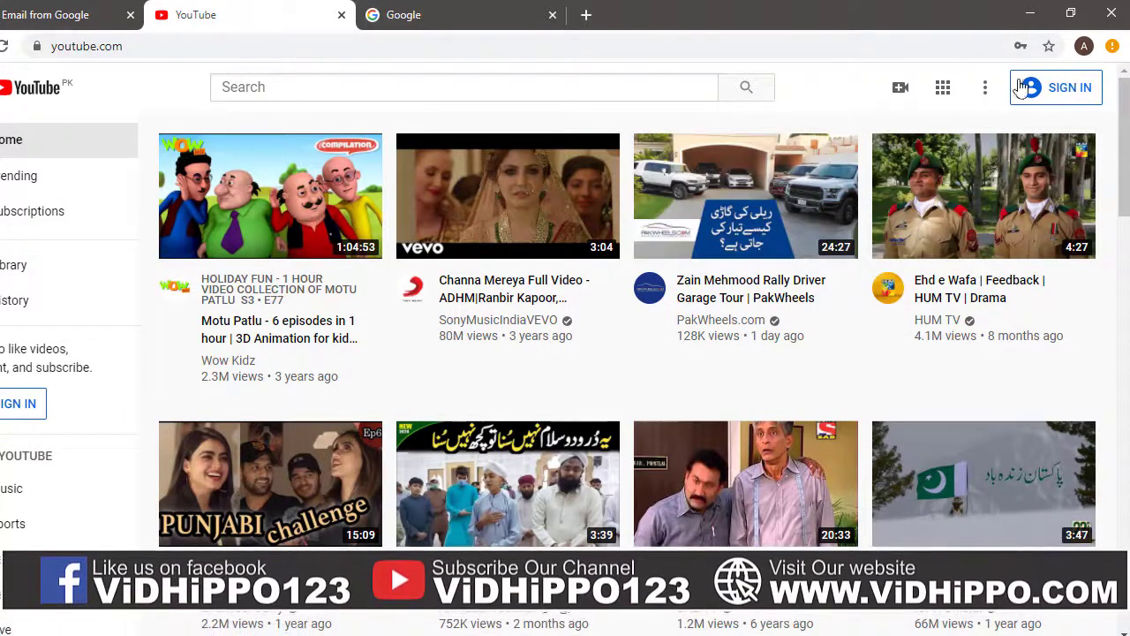
click(1061, 95)
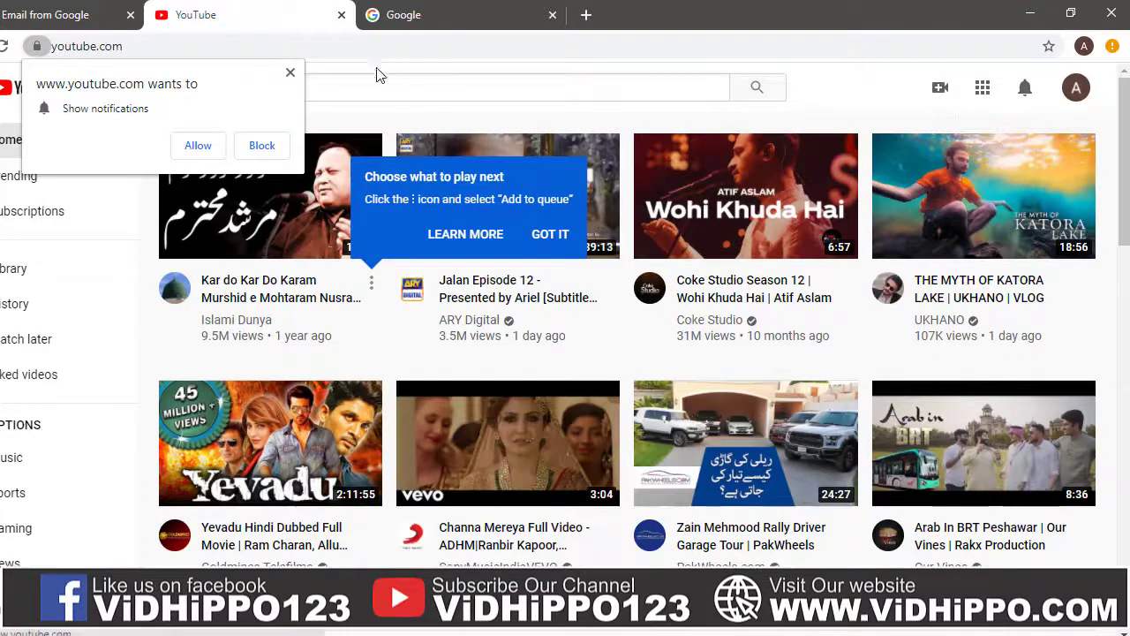
click(291, 73)
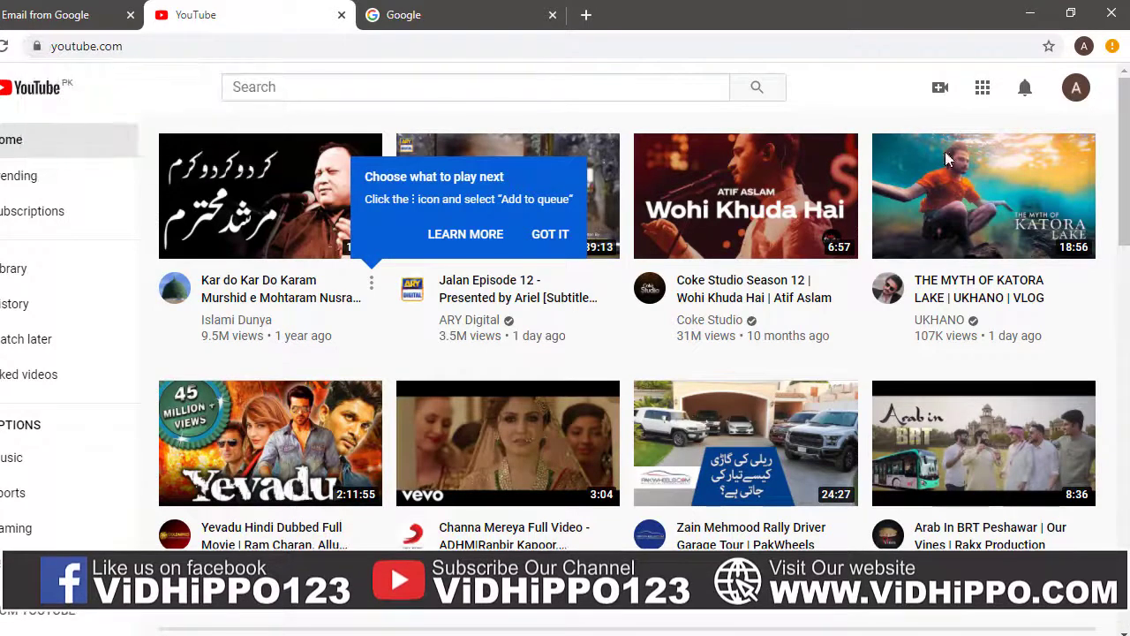
Step: Dismiss the tip and copy the account's email address from the account menu
click(1077, 92)
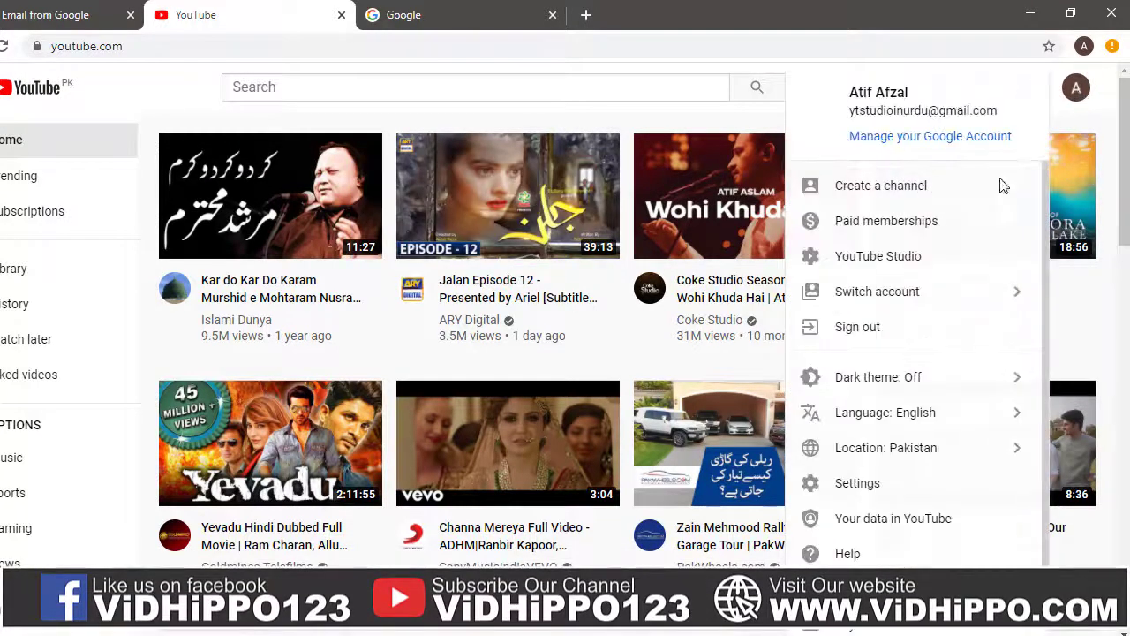
double_click(854, 115)
drag(852, 113, 998, 105)
right_click(993, 115)
click(947, 124)
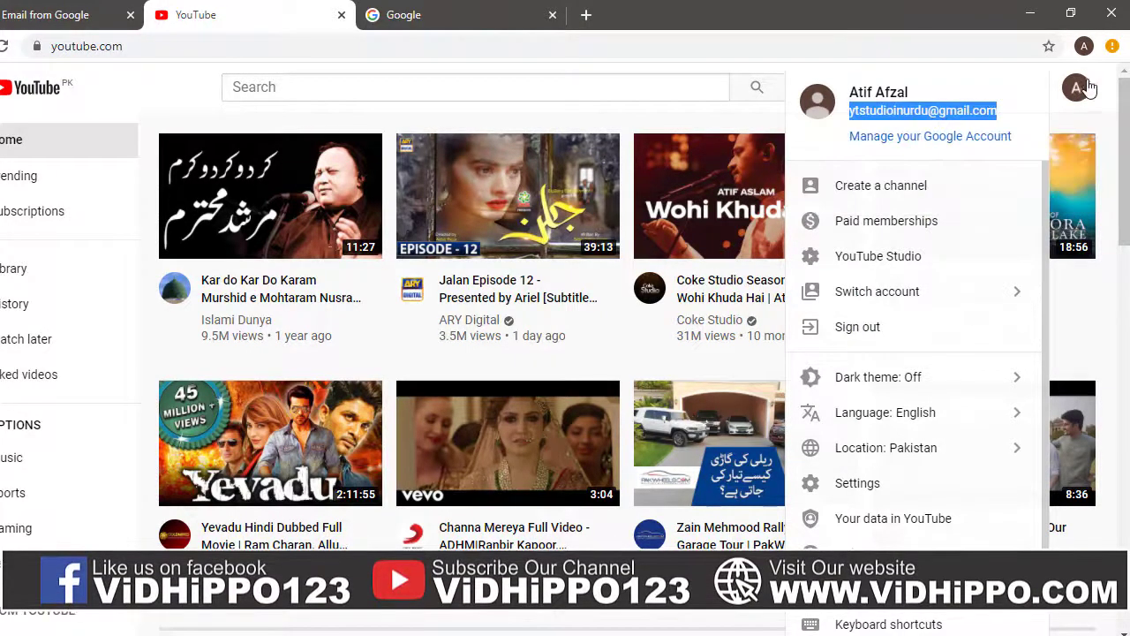
Step: Close and reopen the account menu several times, leaving it open
click(1077, 91)
click(1077, 91)
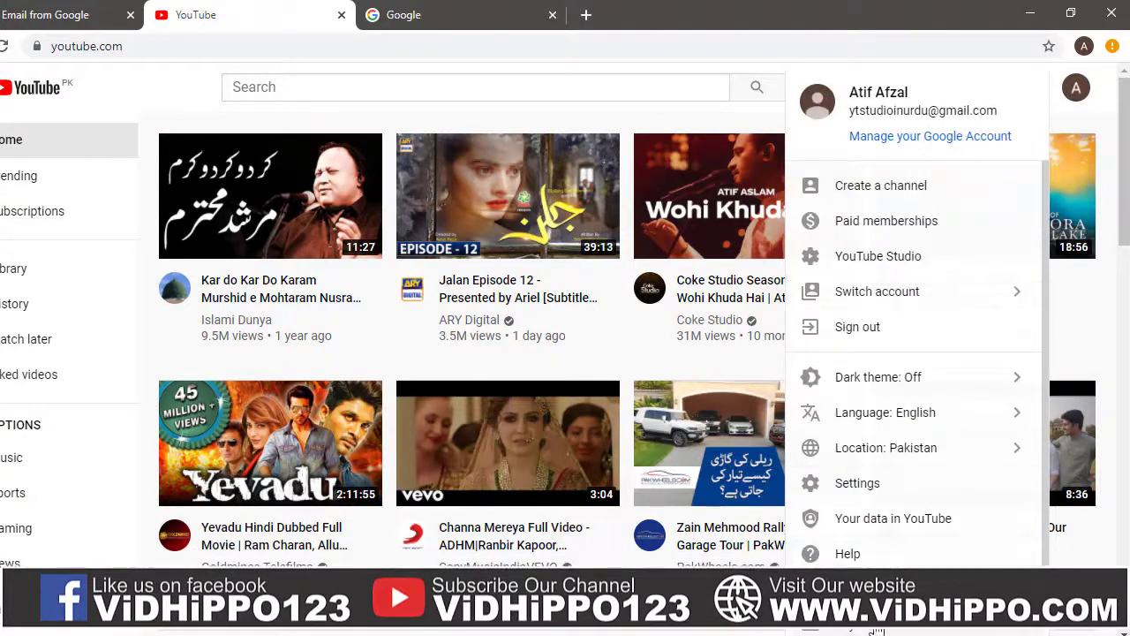
click(1076, 88)
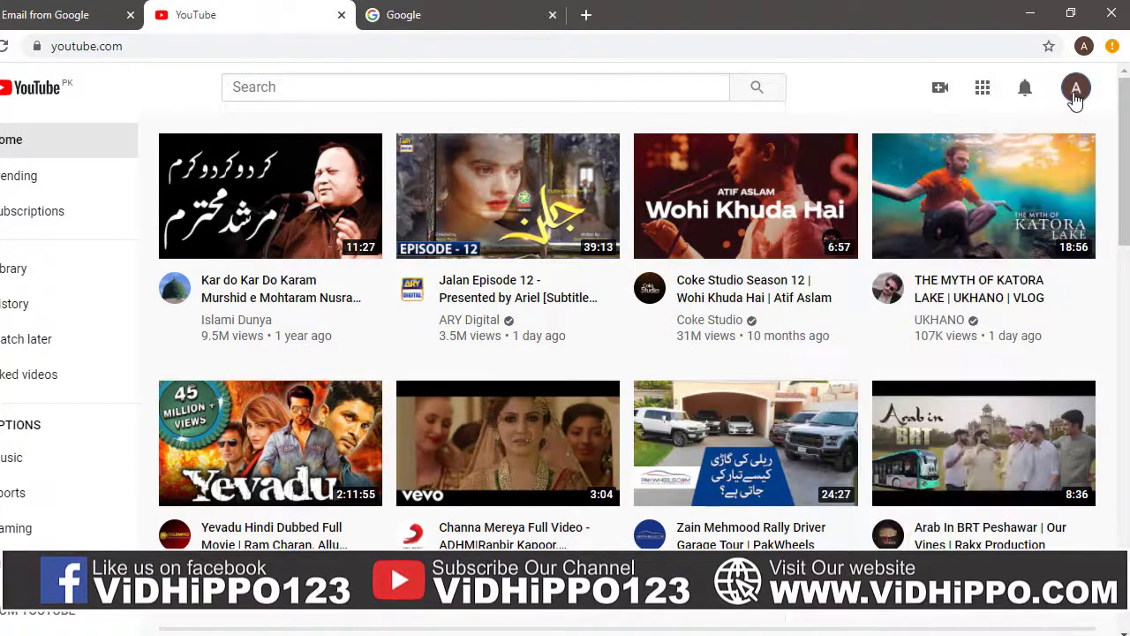
click(1077, 89)
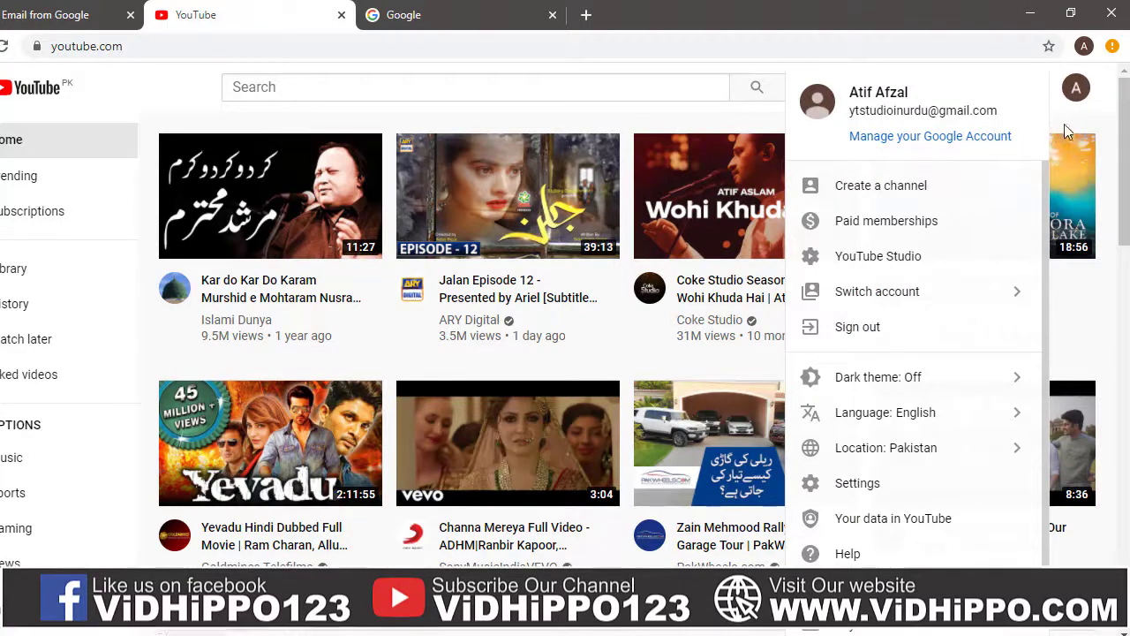
click(1067, 84)
click(1072, 88)
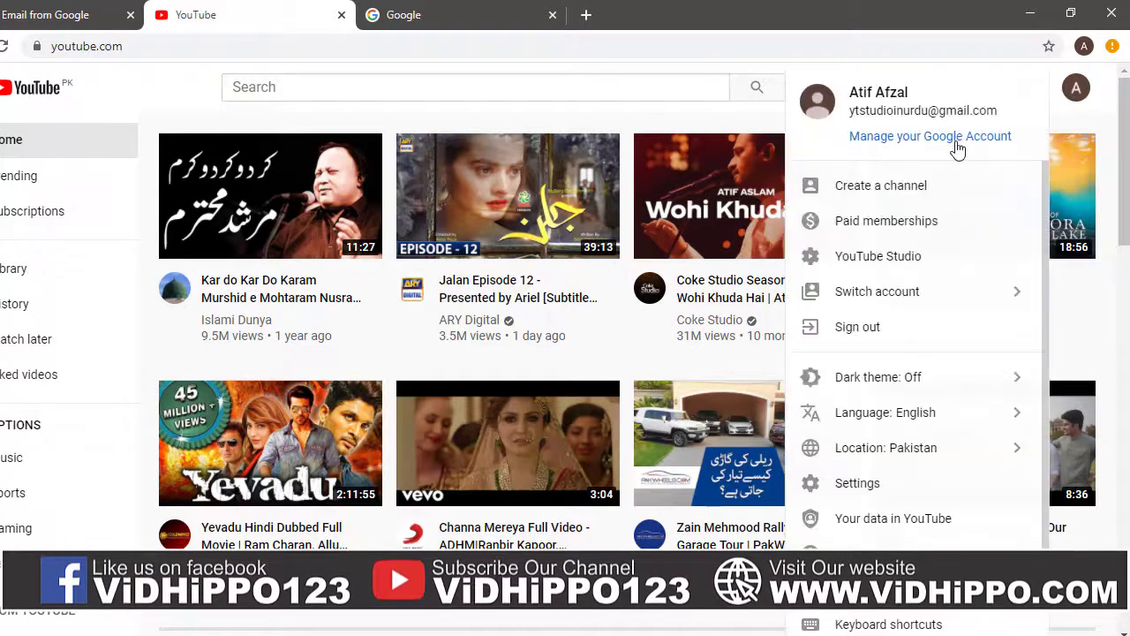
Step: Sign out and remove the account from this browser's saved accounts
click(861, 328)
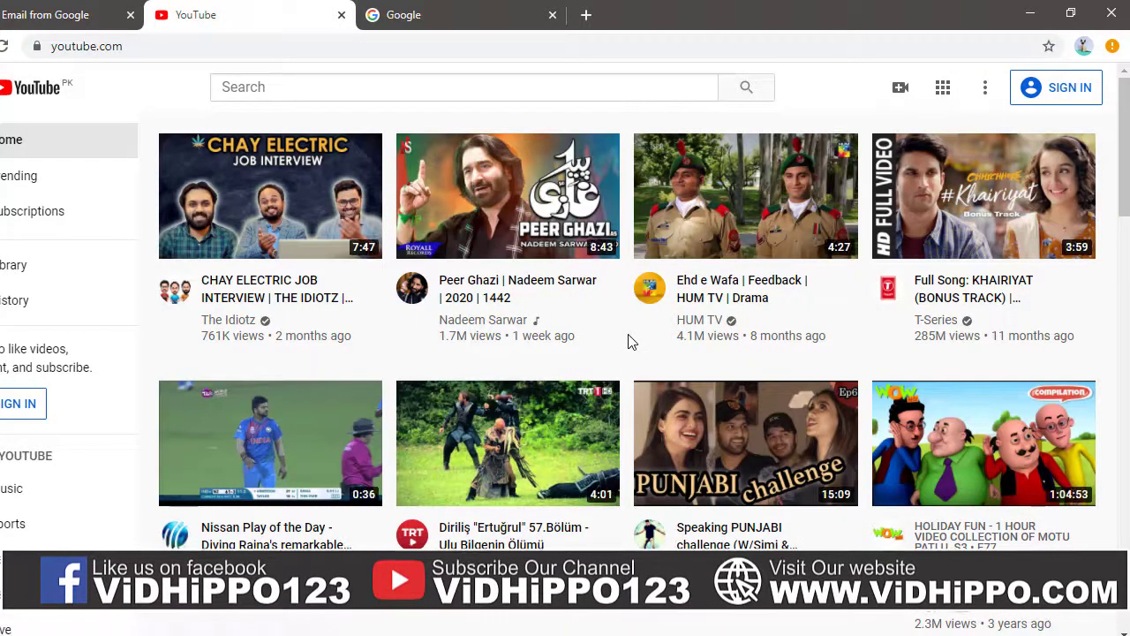
click(1053, 88)
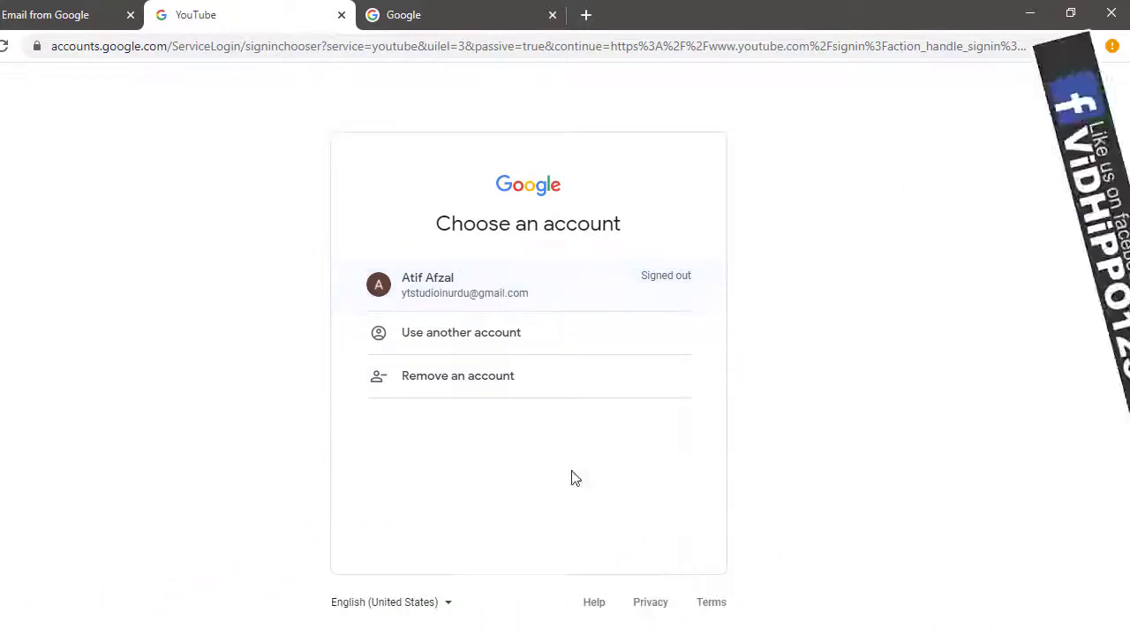
click(459, 376)
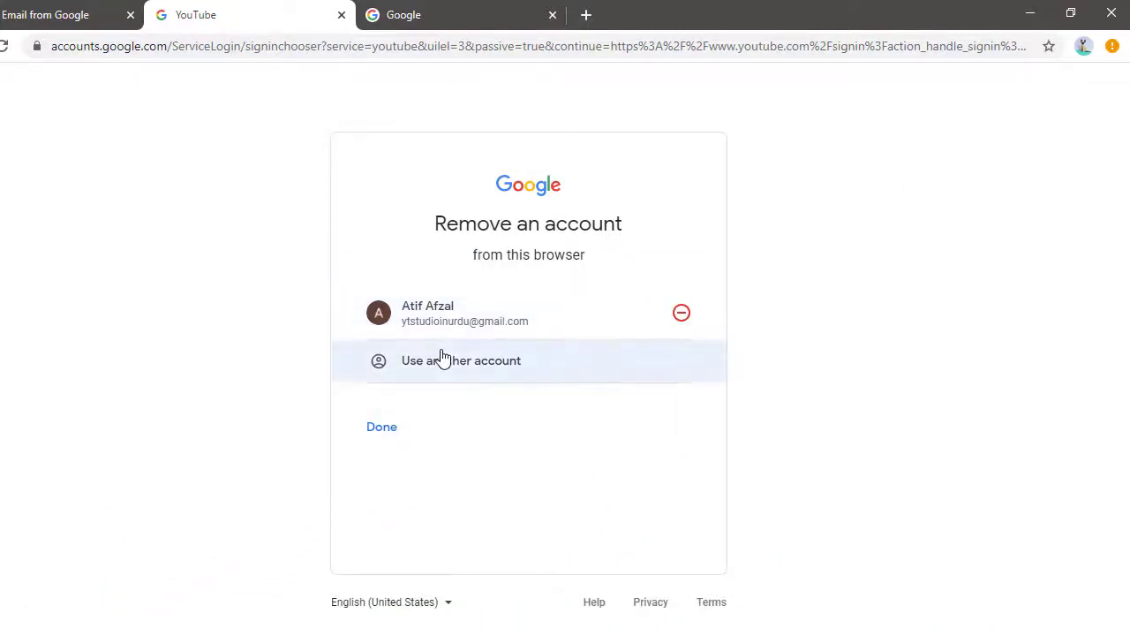
click(681, 313)
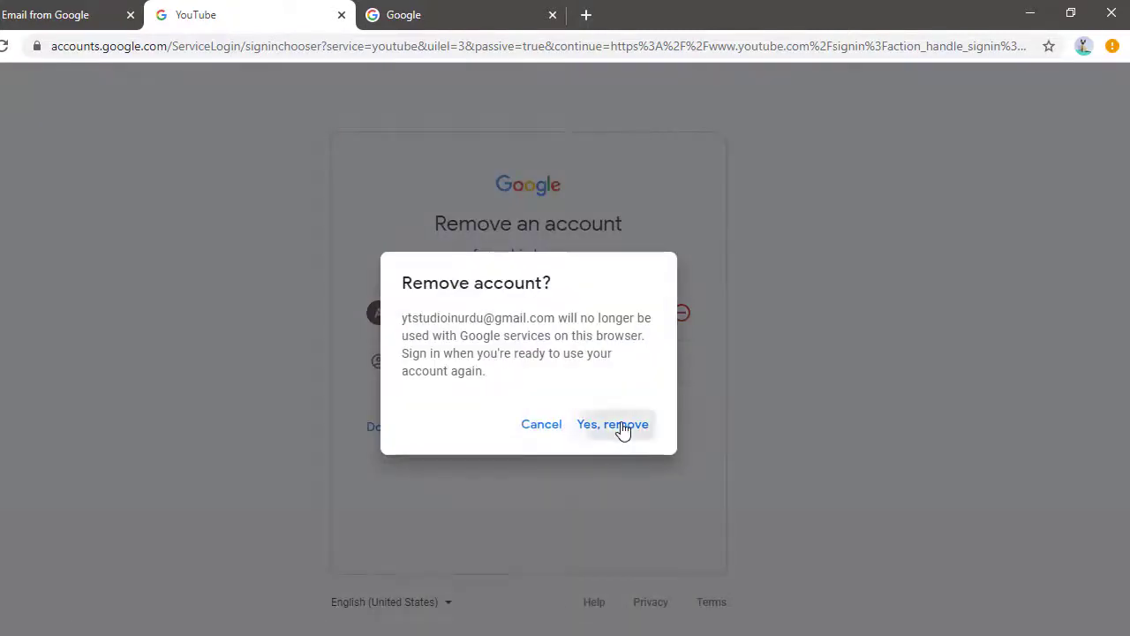
click(623, 428)
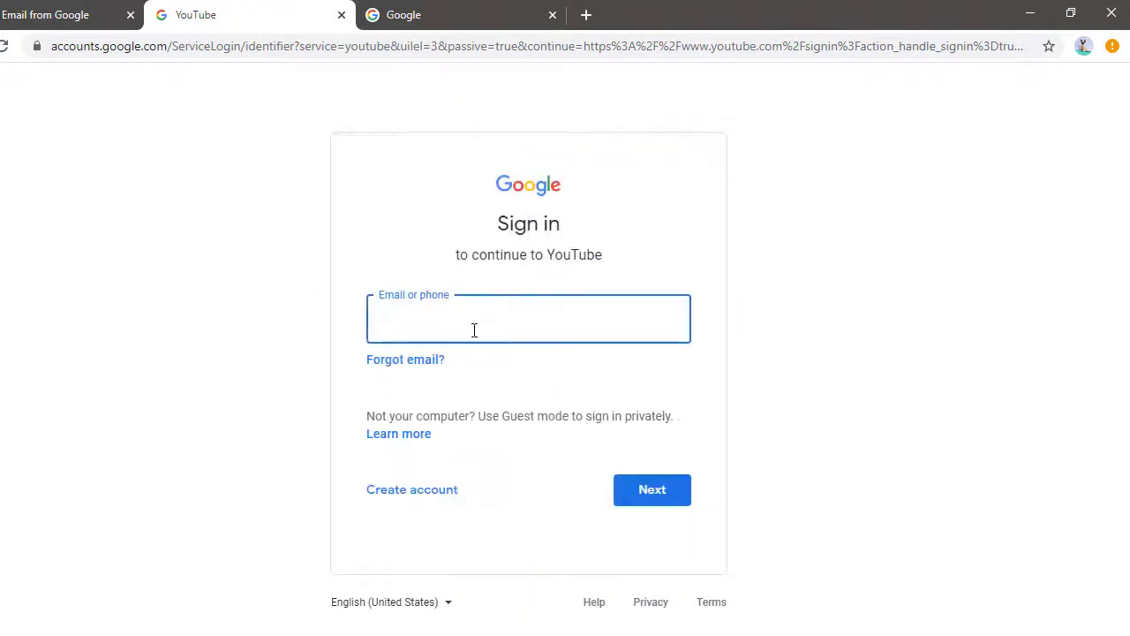
Step: Go back to youtube.com via the address bar
click(332, 55)
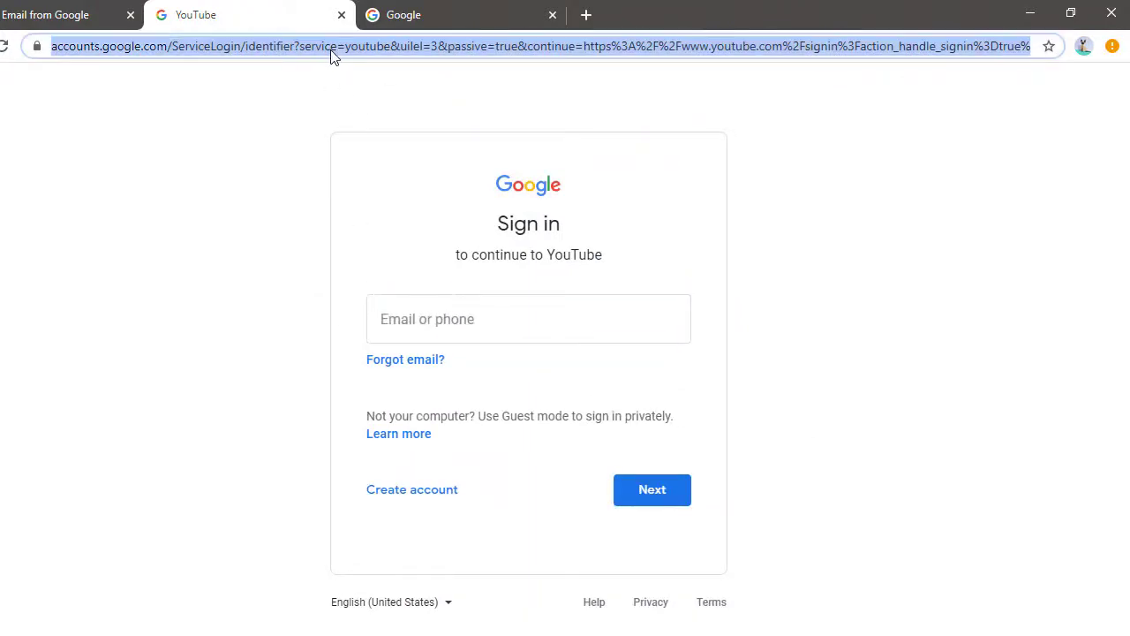
text(you)
key(Return)
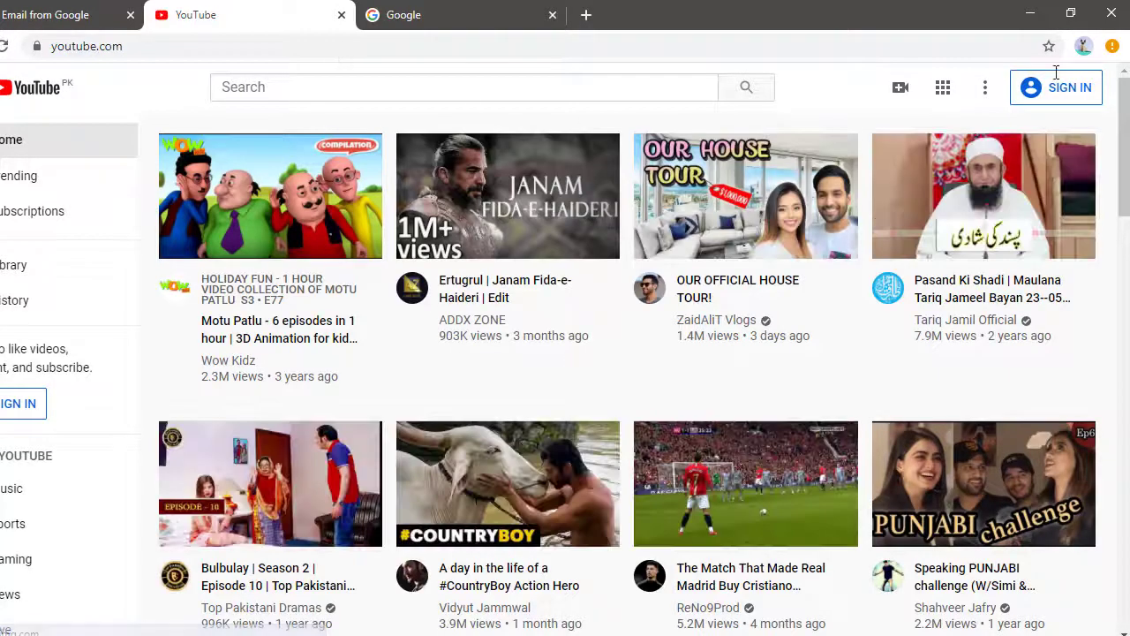
Step: Sign in to YouTube by pasting the copied email and entering the password
click(1068, 97)
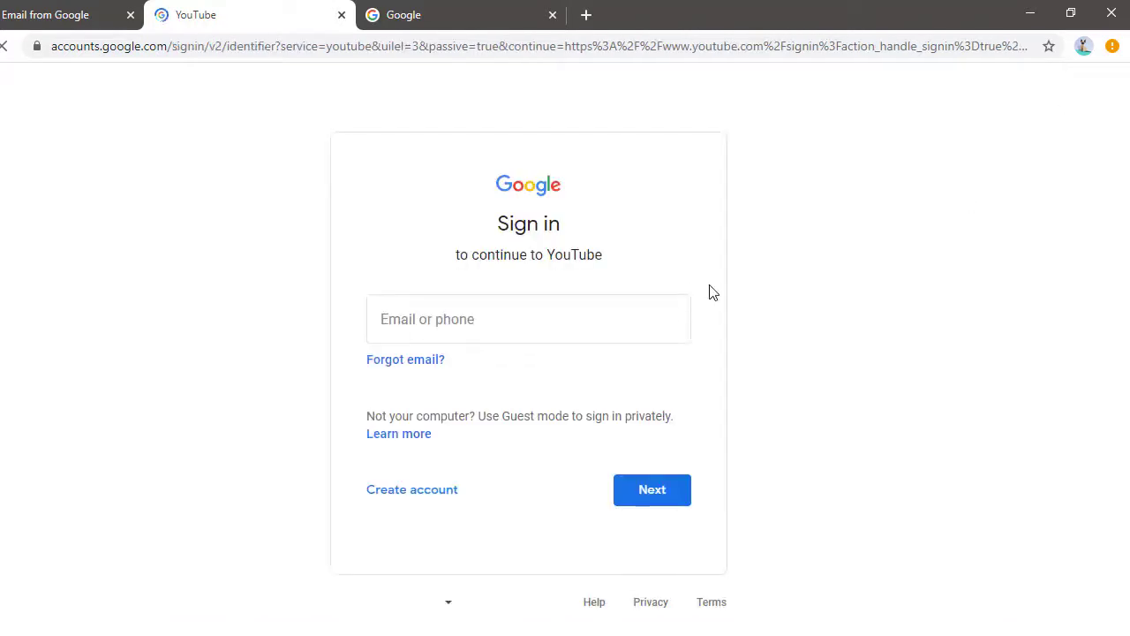
key(ctrl+v)
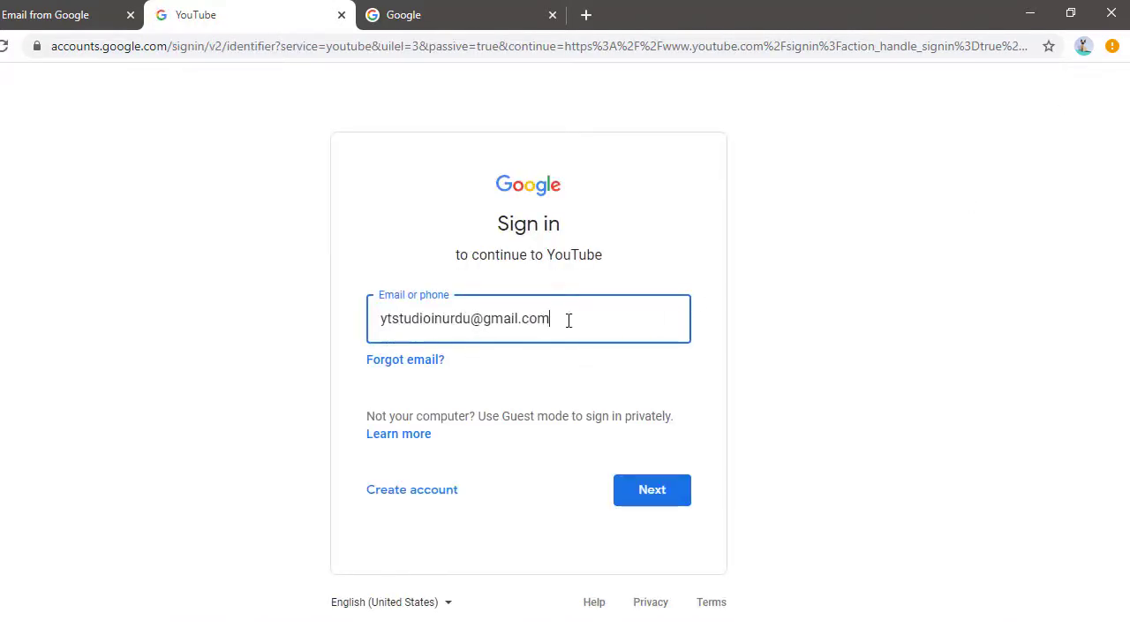
click(681, 496)
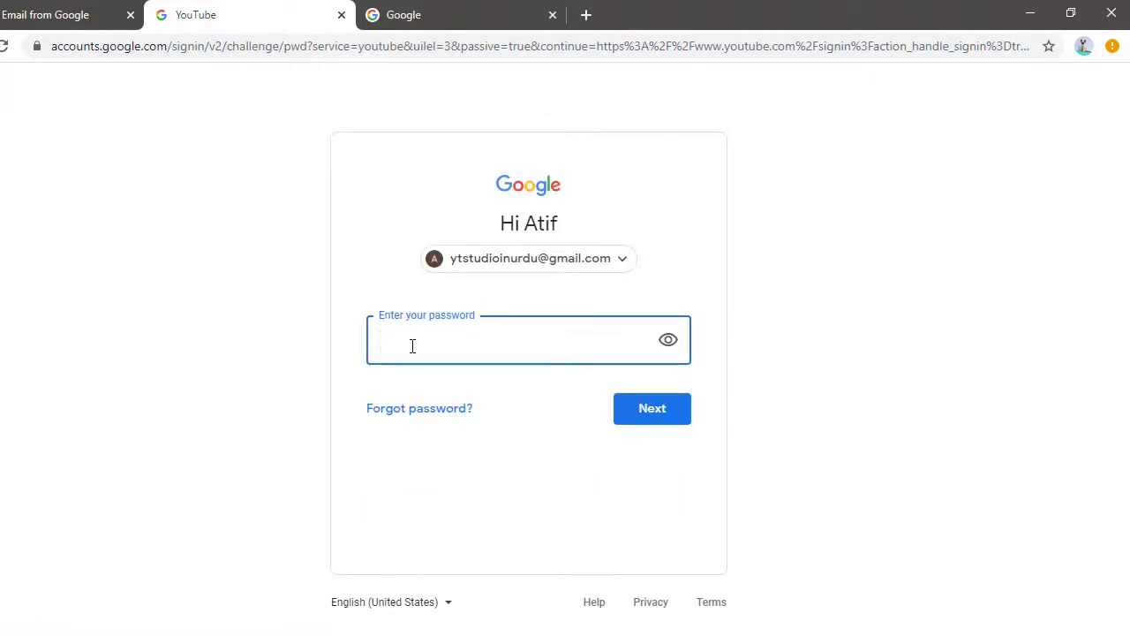
text(***)
click(652, 430)
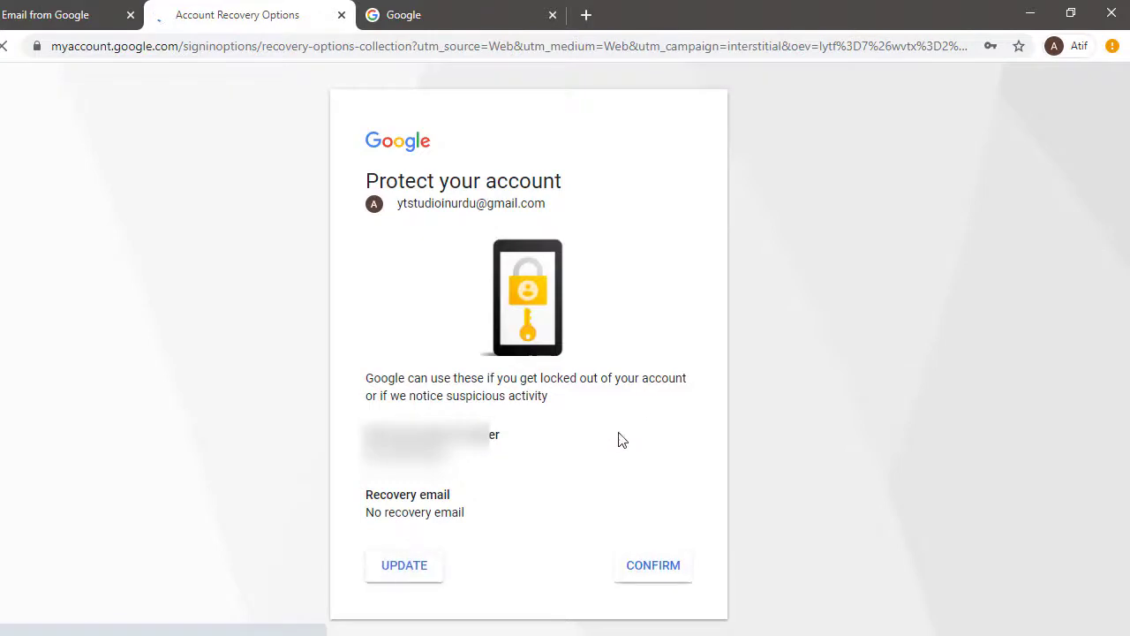
Step: Confirm the recovery options, then dismiss the save-password bubble and the Library tip
click(650, 572)
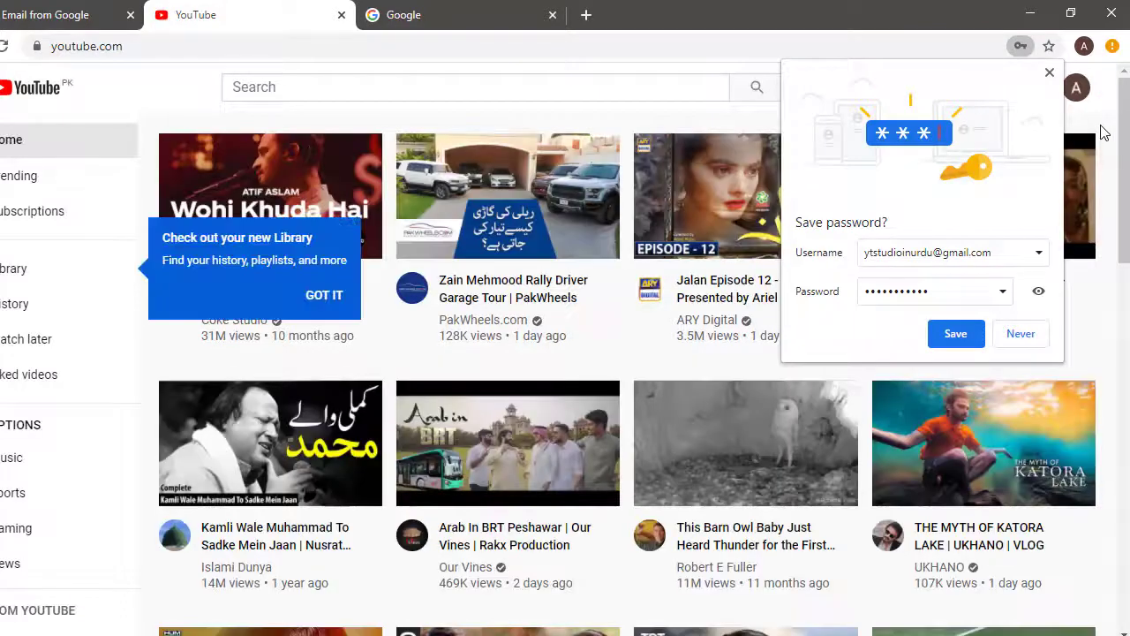
click(1050, 74)
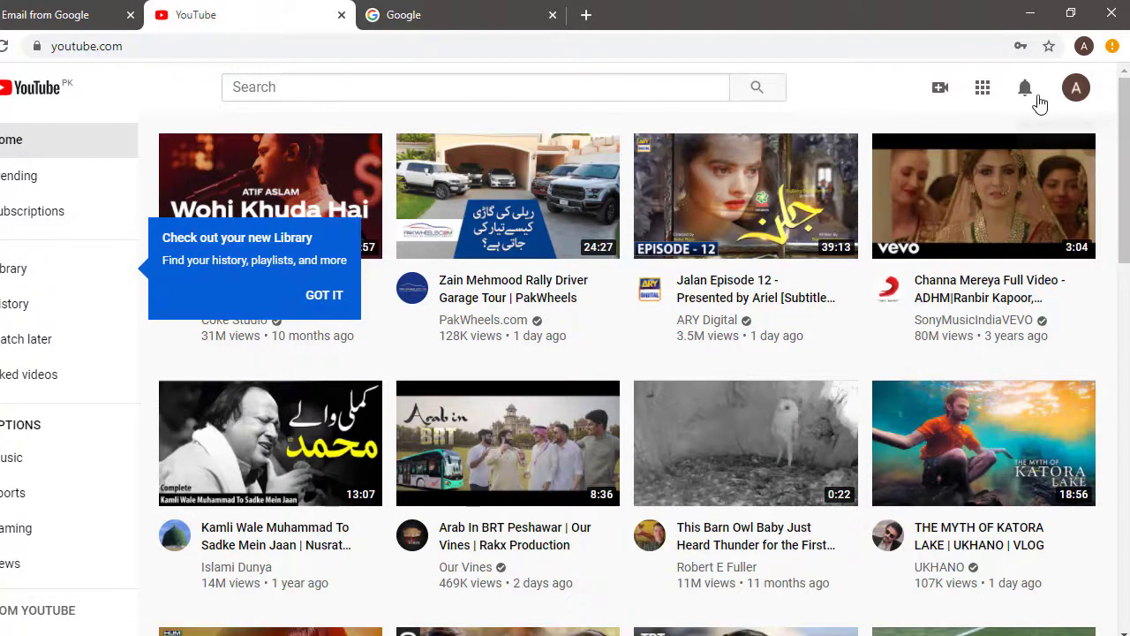
click(1075, 88)
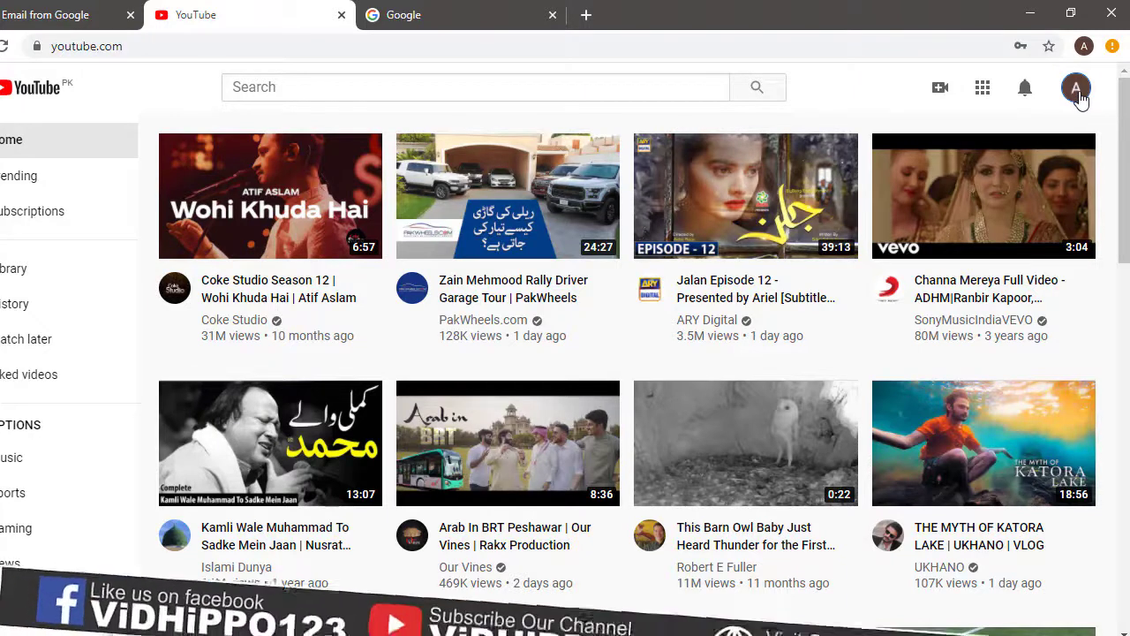
Step: Start creating a channel from the account menu and pick the custom-name option
click(1076, 89)
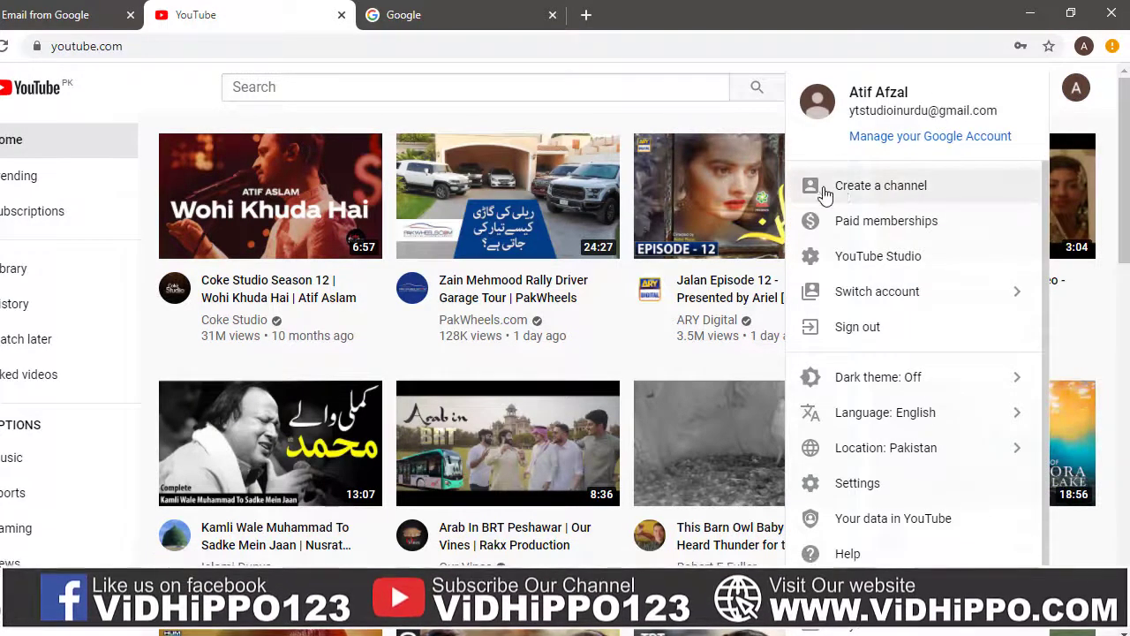
click(906, 189)
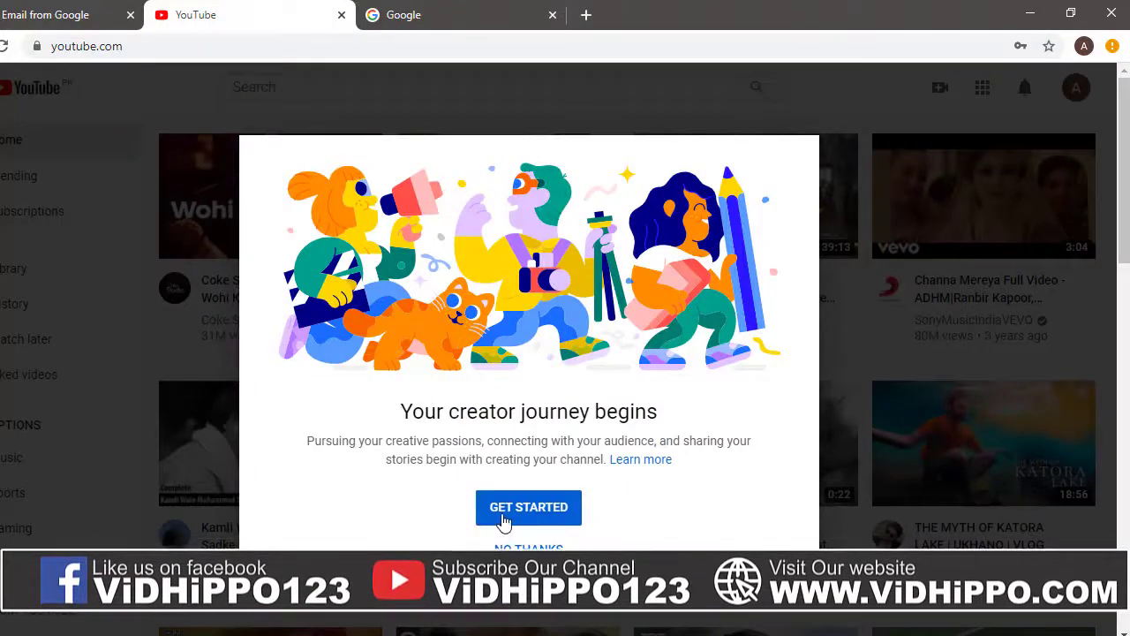
click(504, 521)
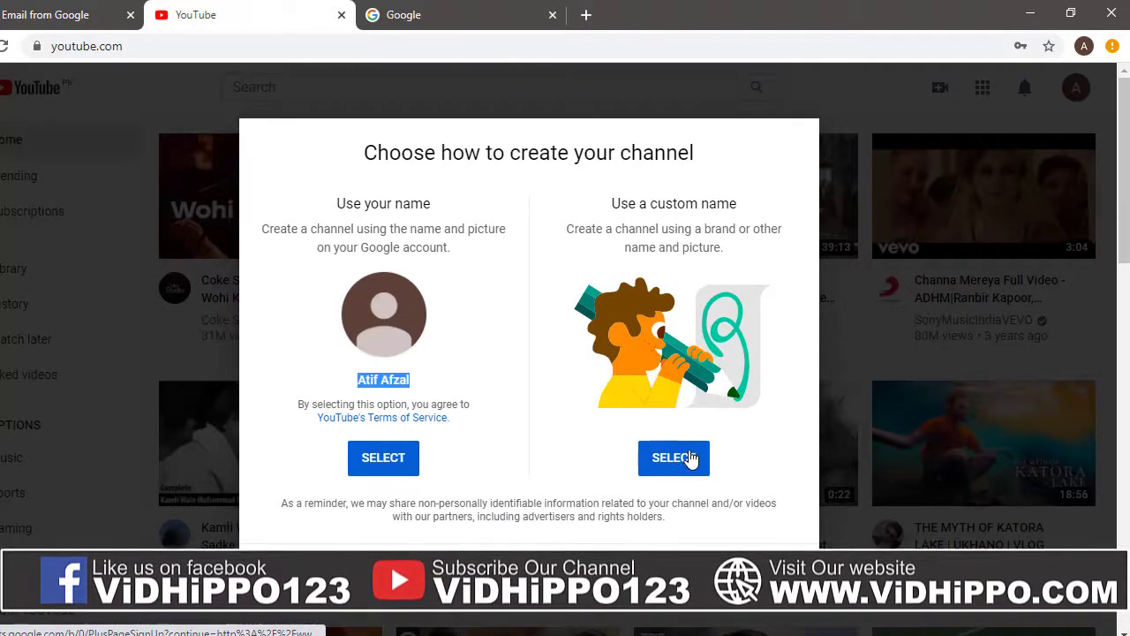
click(494, 384)
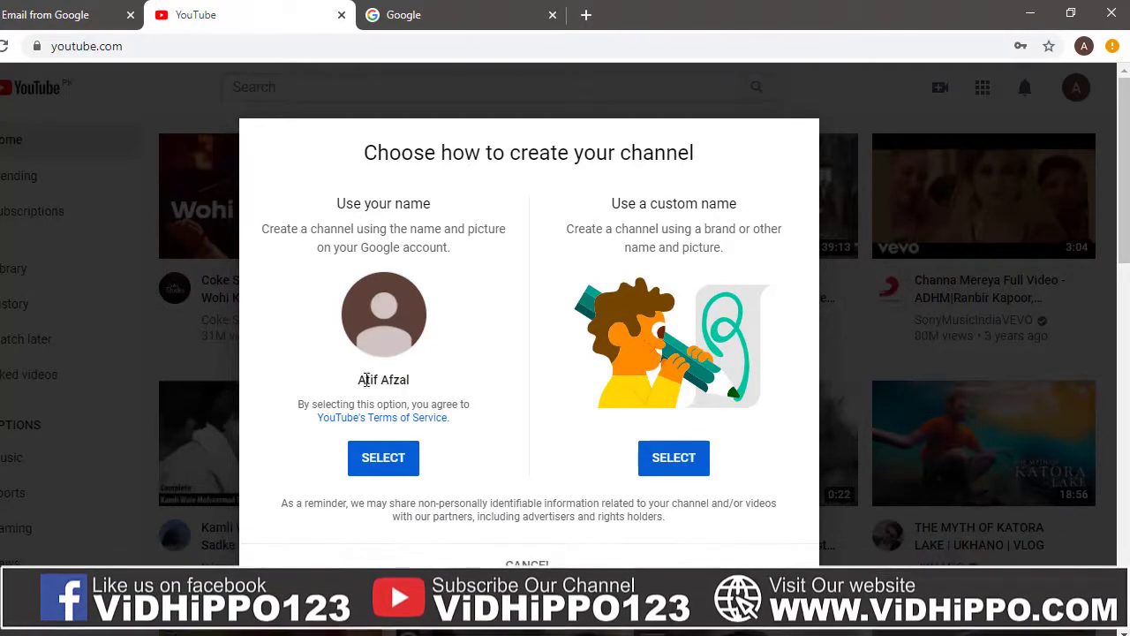
drag(359, 380, 414, 381)
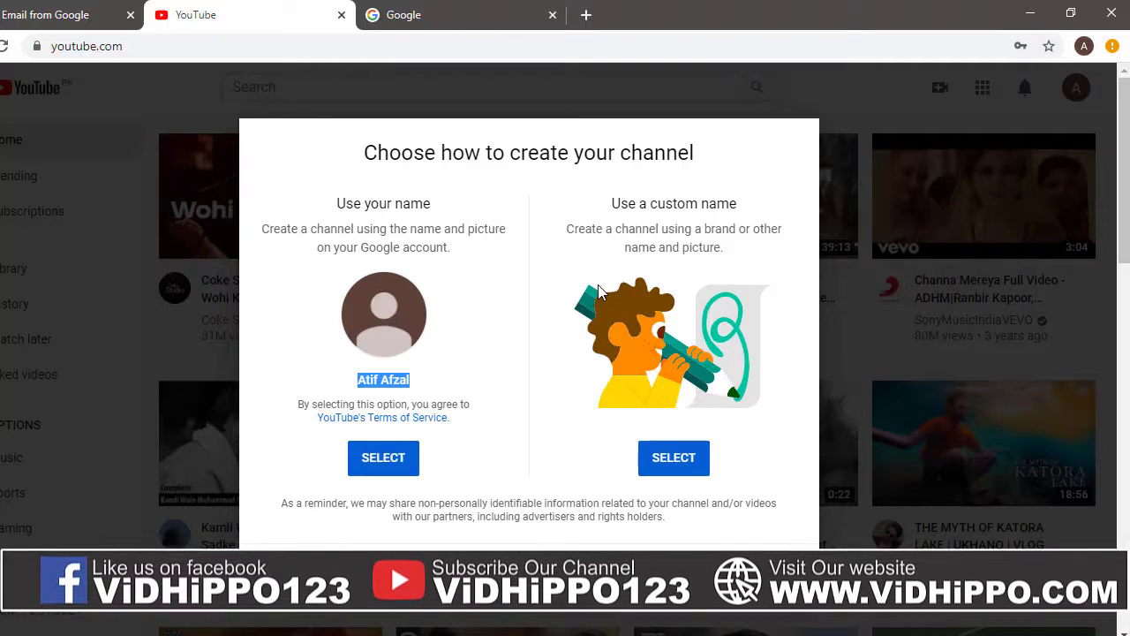
click(664, 461)
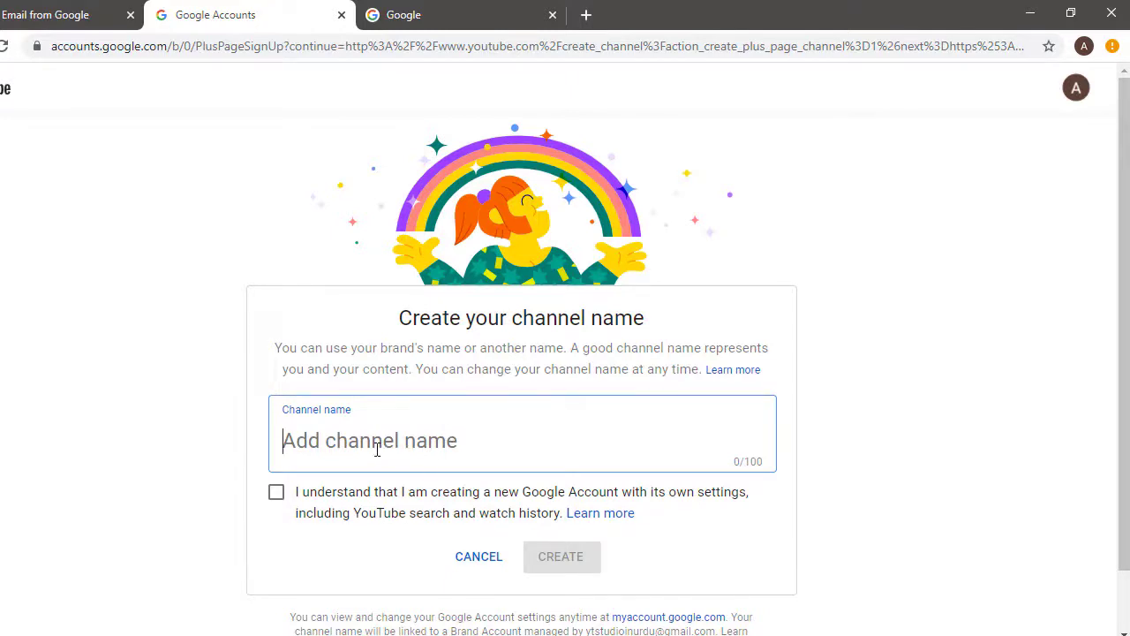
Step: Name the channel 'YT Studio in Urdu', accept the new-account notice, and create it
text(Yt)
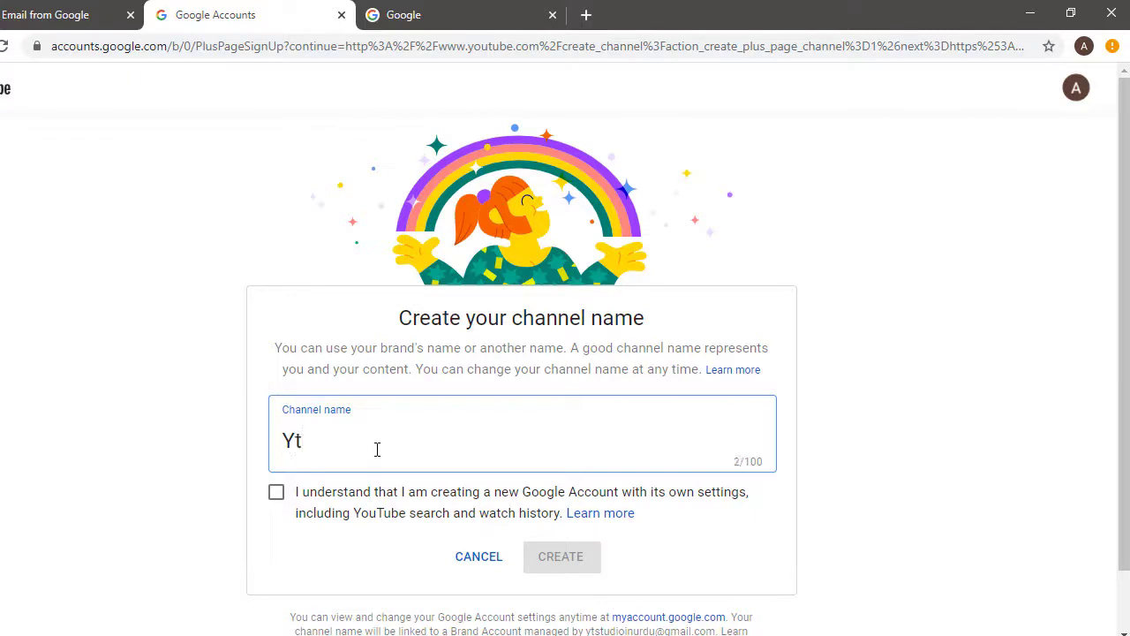
text(T Studio In Urdu)
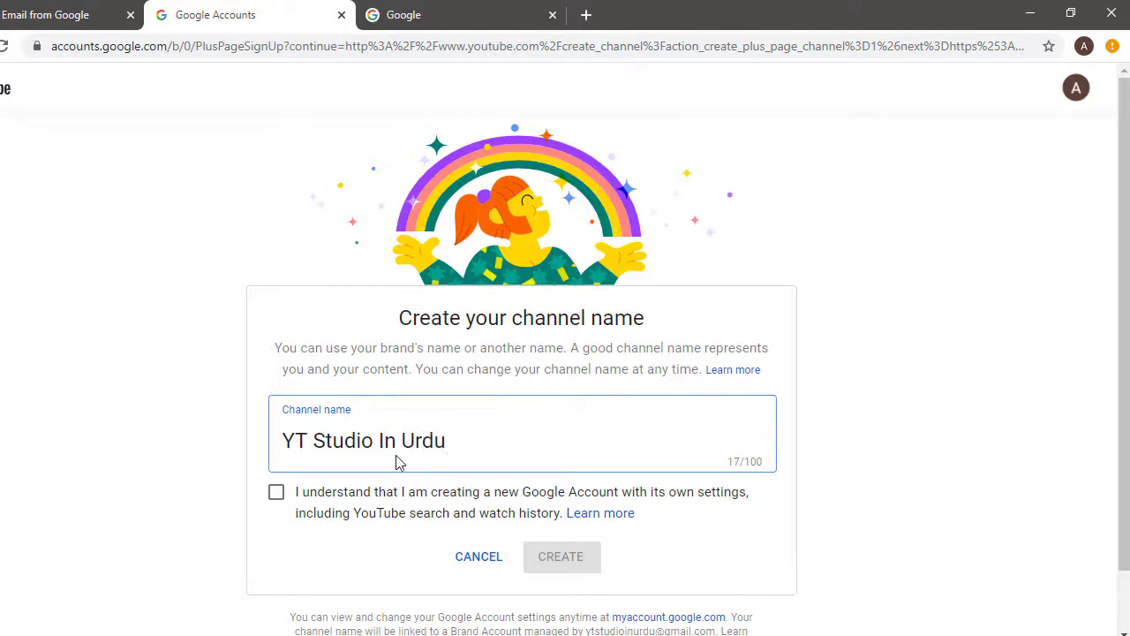
click(384, 440)
key(BackSpace)
text(i)
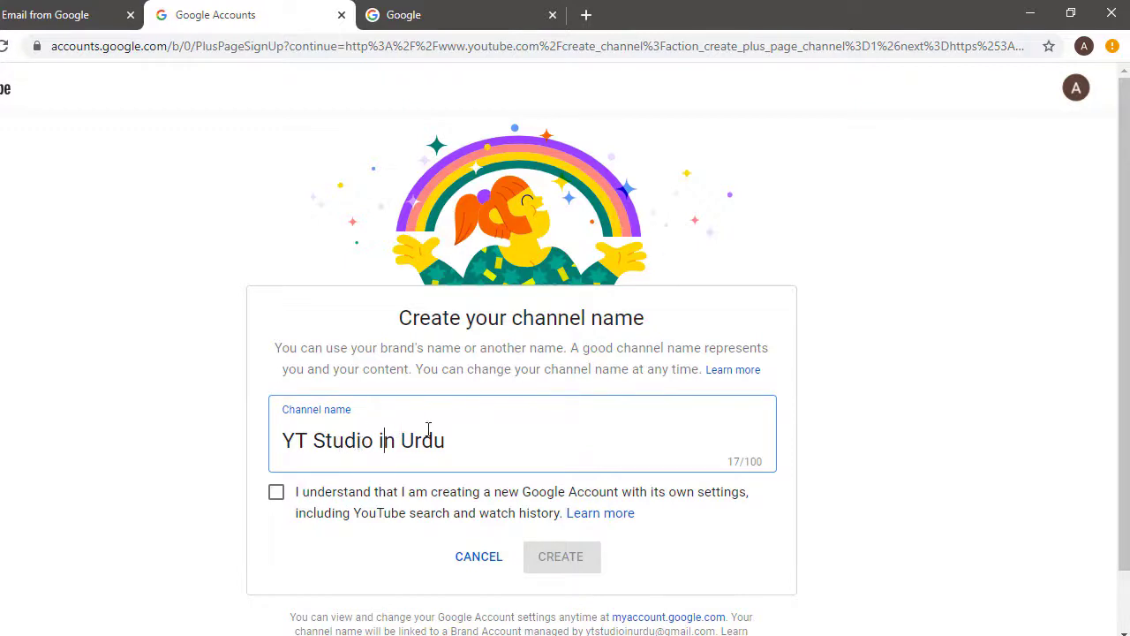
click(277, 495)
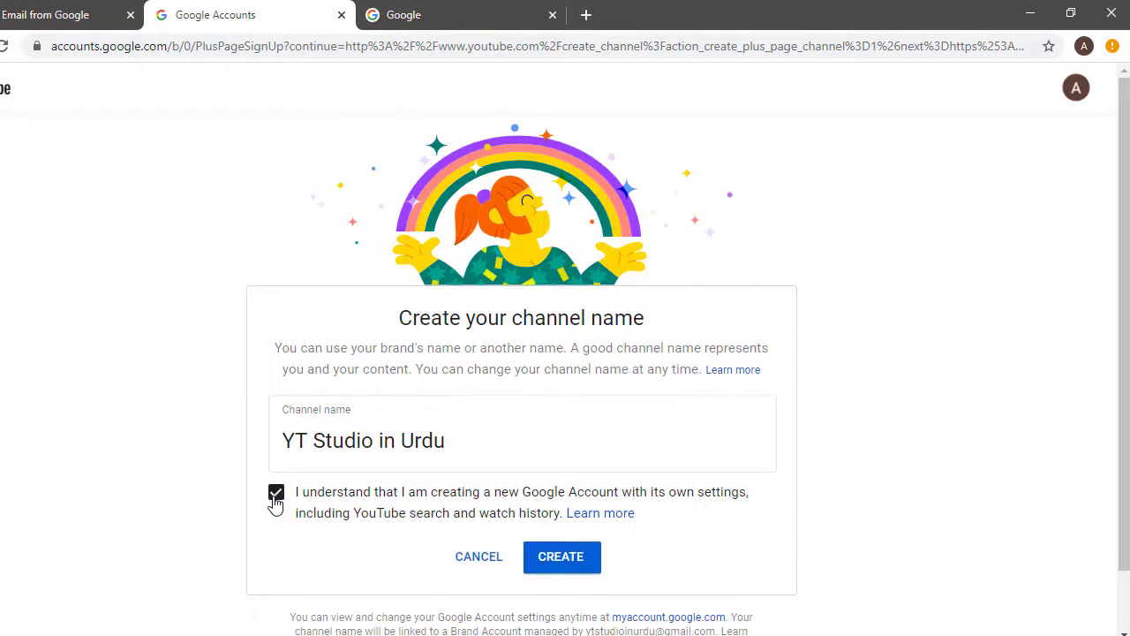
click(569, 561)
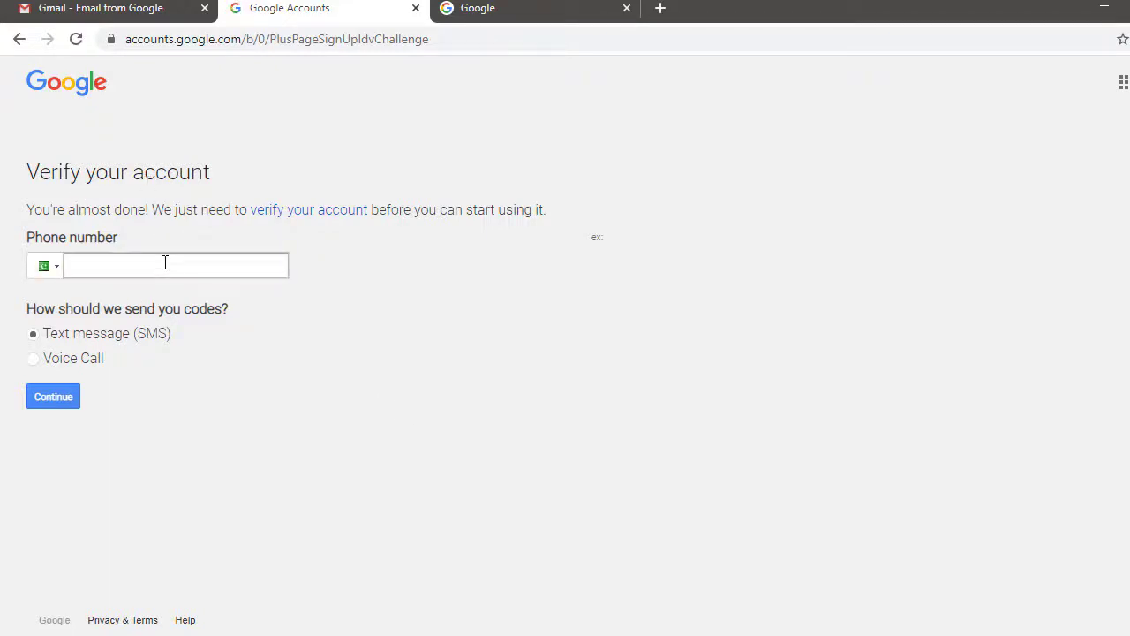
Step: Enter the phone number, get an SMS code, and submit the pasted verification code
click(104, 270)
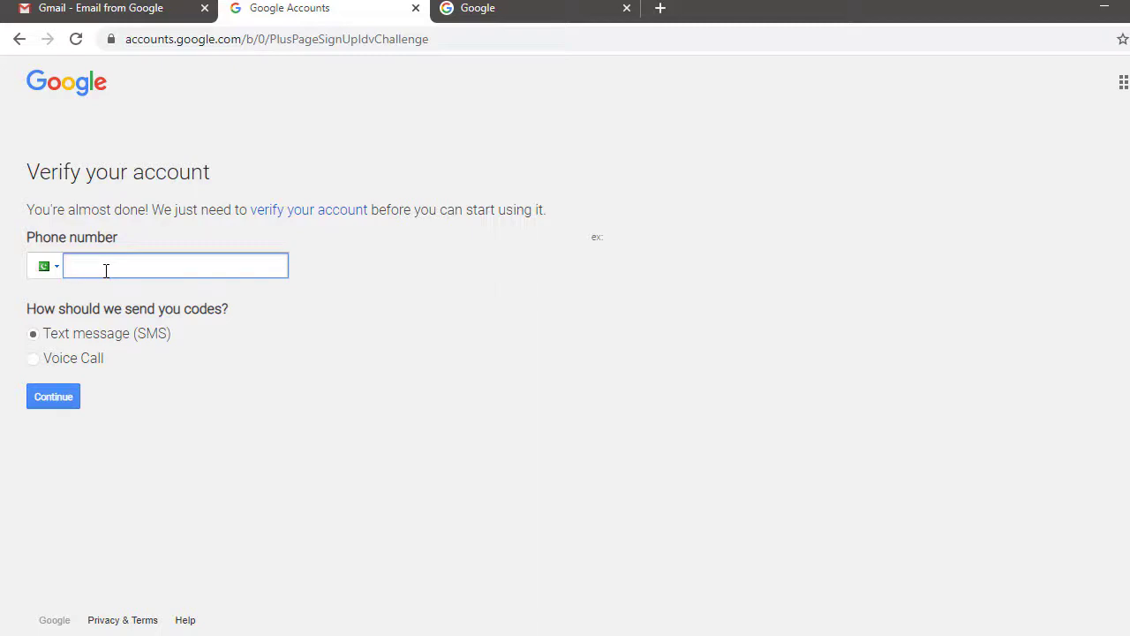
text(03)
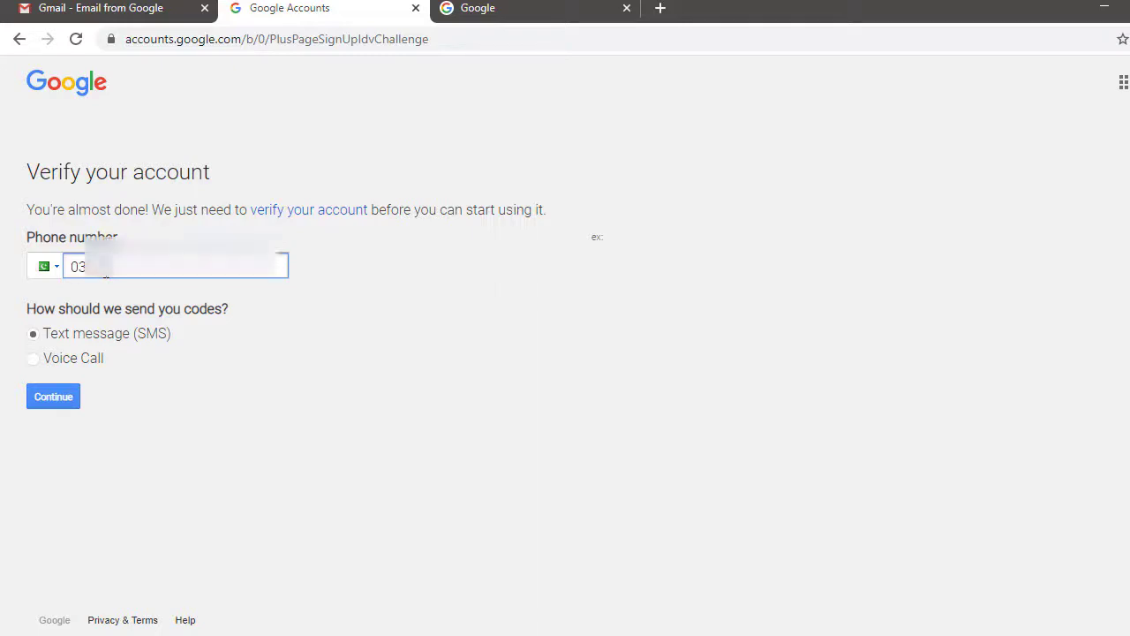
text(000)
text(0000)
text(0)
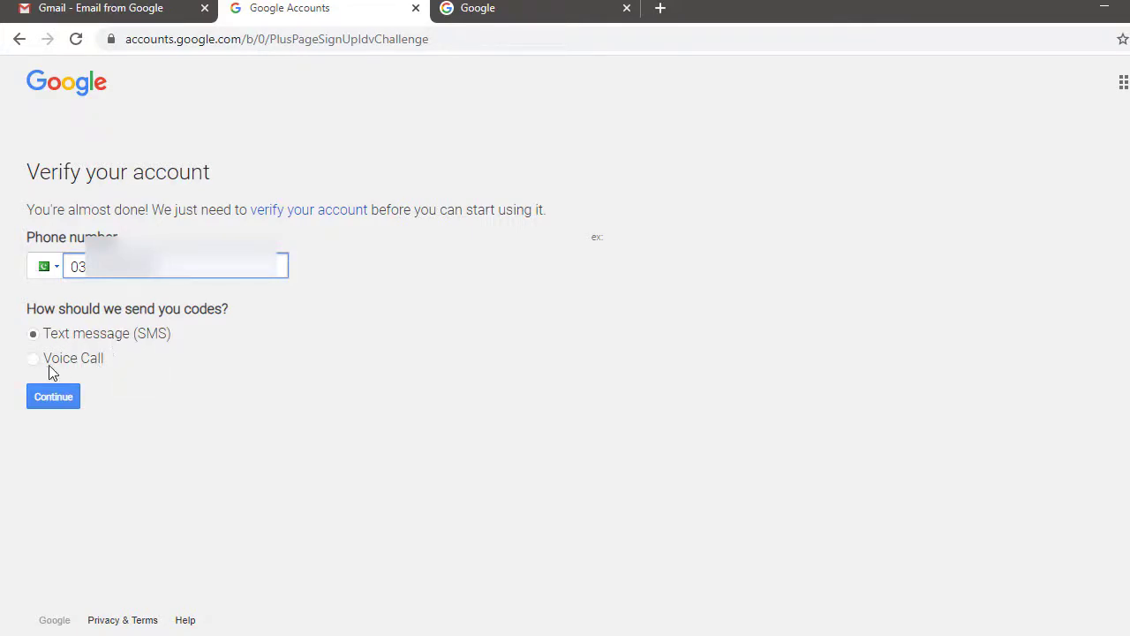
click(63, 403)
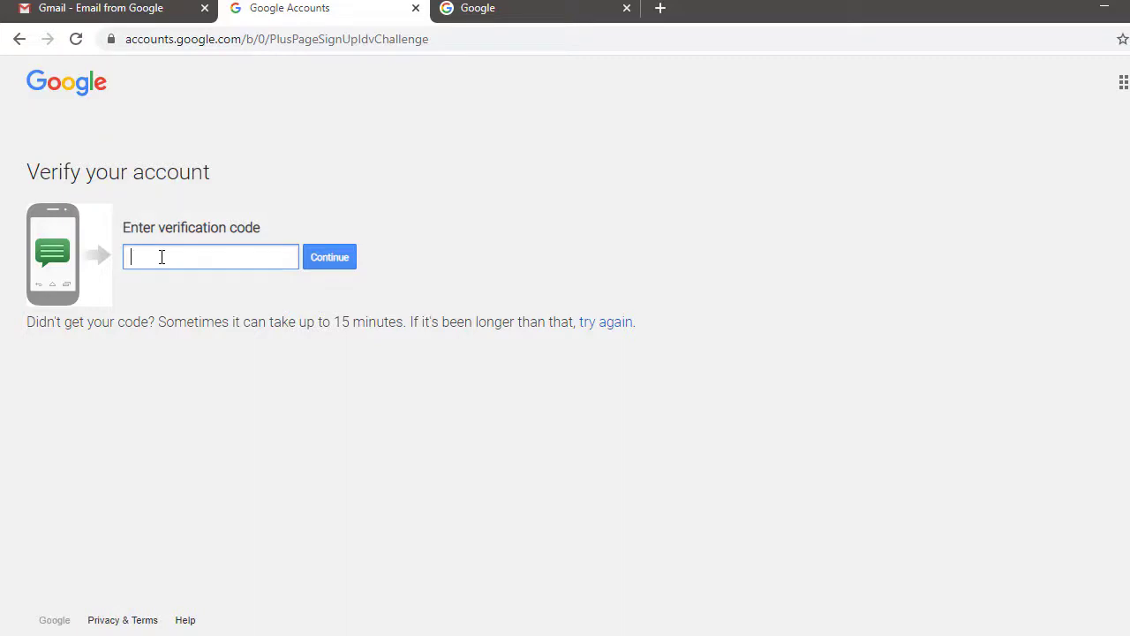
key(ctrl+v)
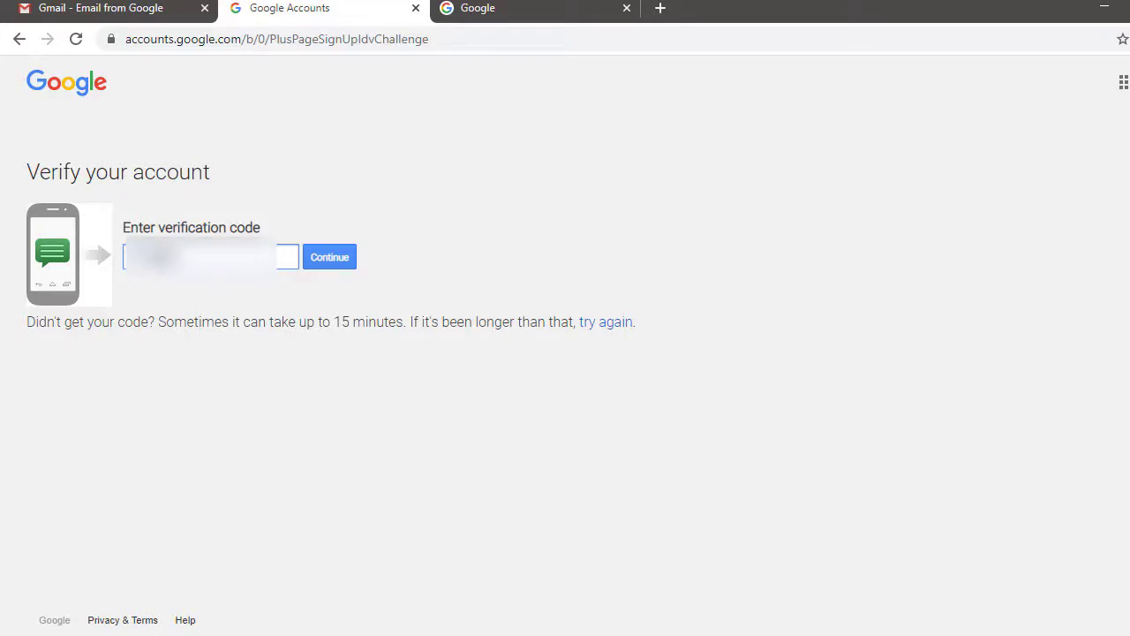
click(345, 267)
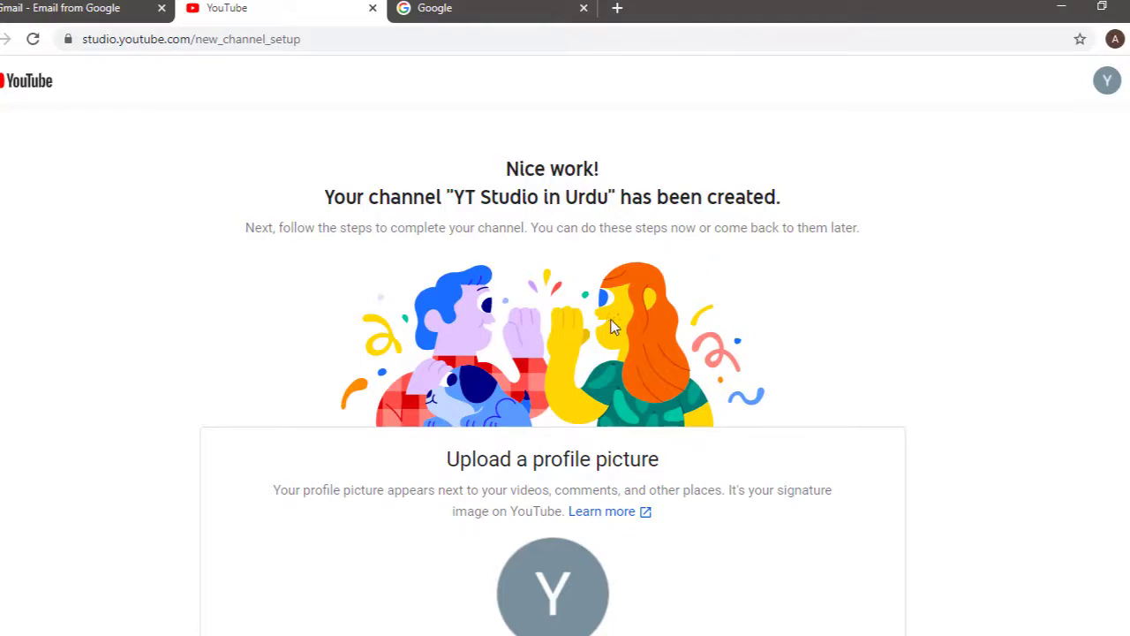
Step: Look through the new-channel setup page, leaving the description and other fields blank
scroll(424, 344, down, 1)
scroll(424, 344, down, 4)
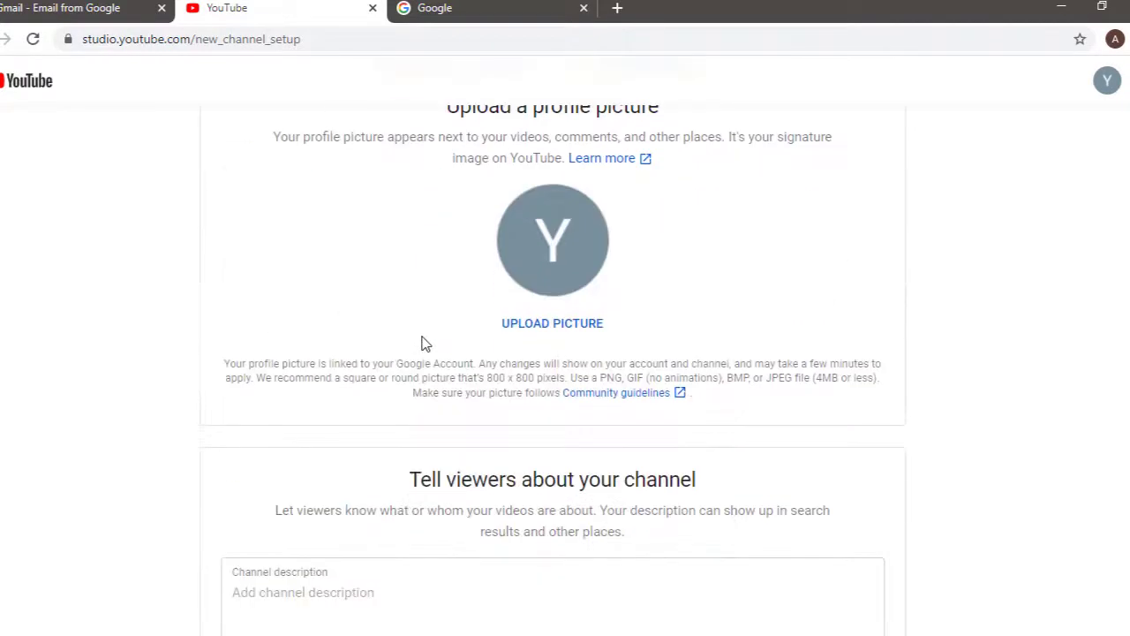
scroll(424, 344, up, 2)
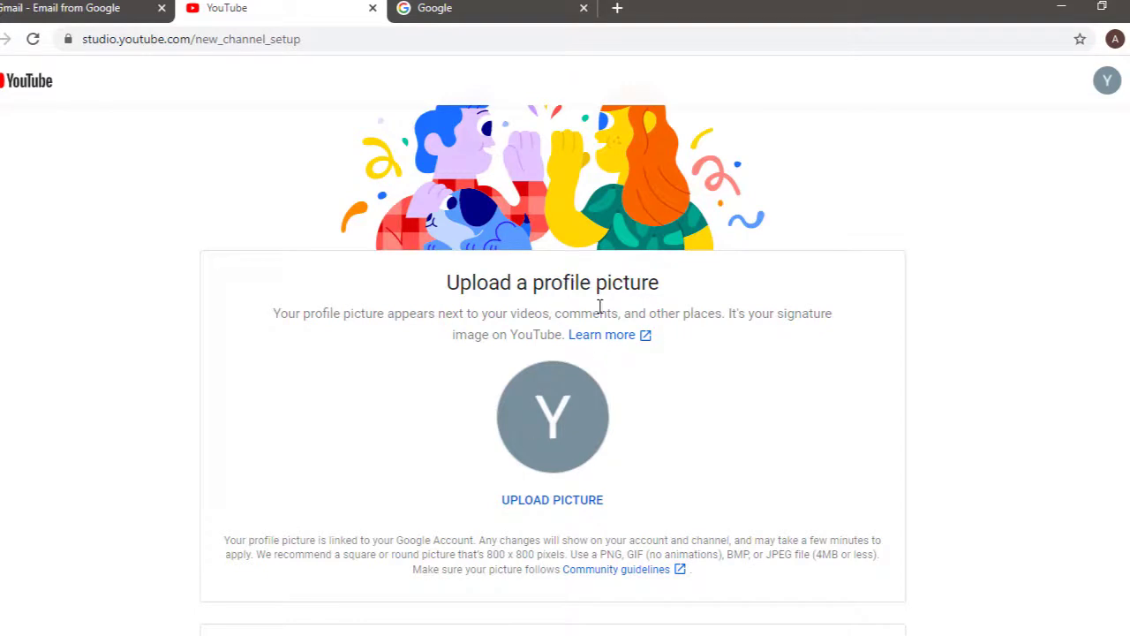
scroll(613, 394, down, 5)
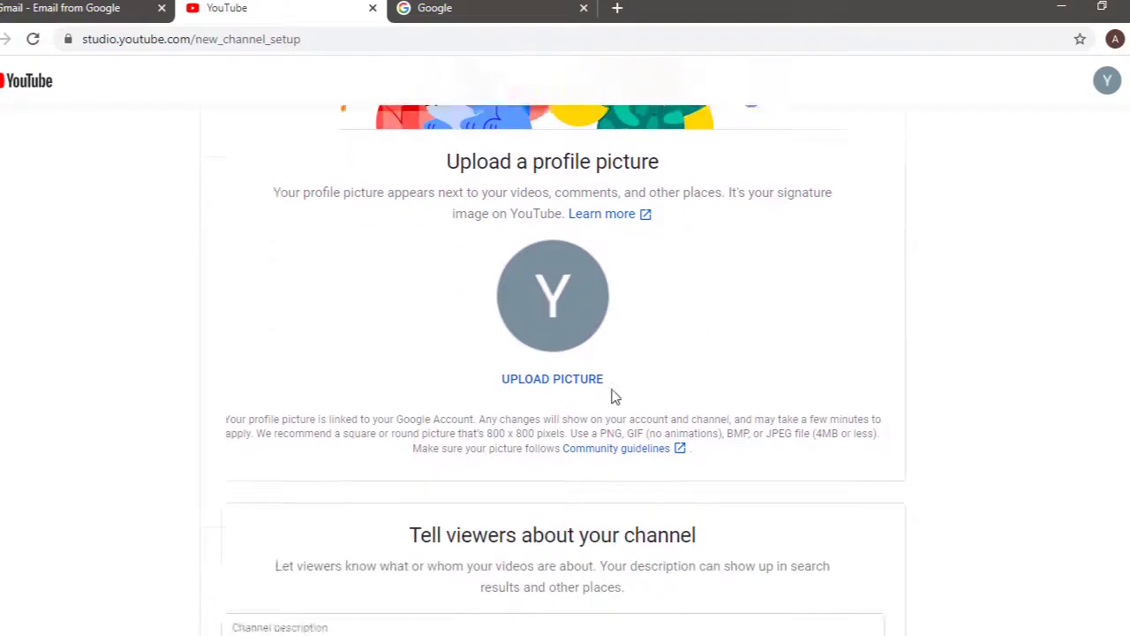
click(281, 338)
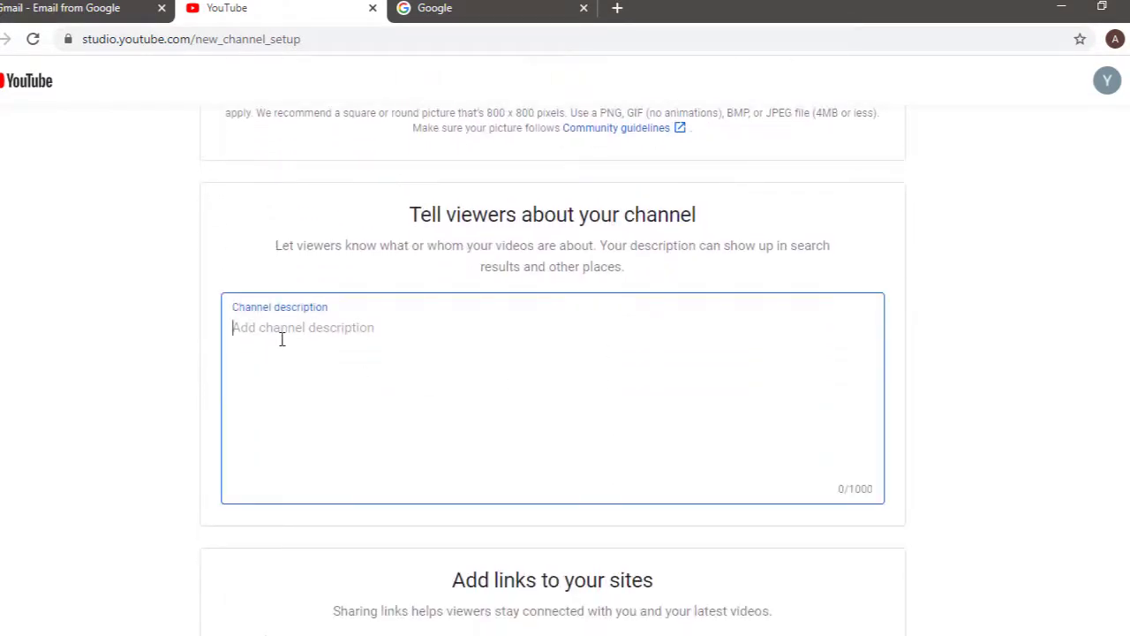
scroll(446, 426, down, 2)
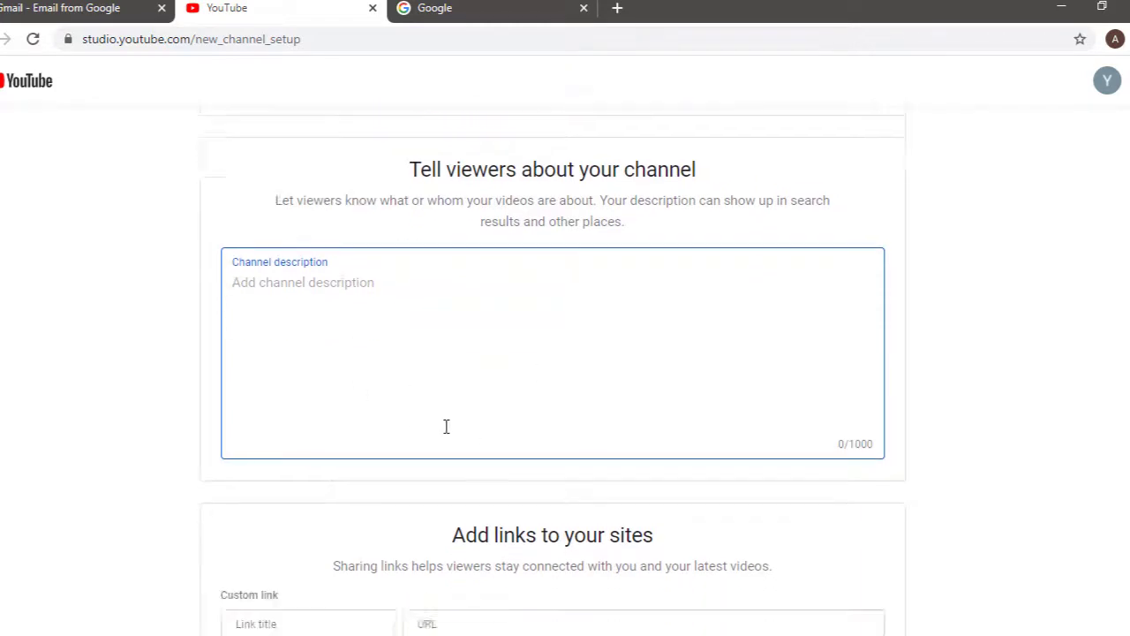
scroll(415, 261, up, 2)
scroll(413, 267, up, 3)
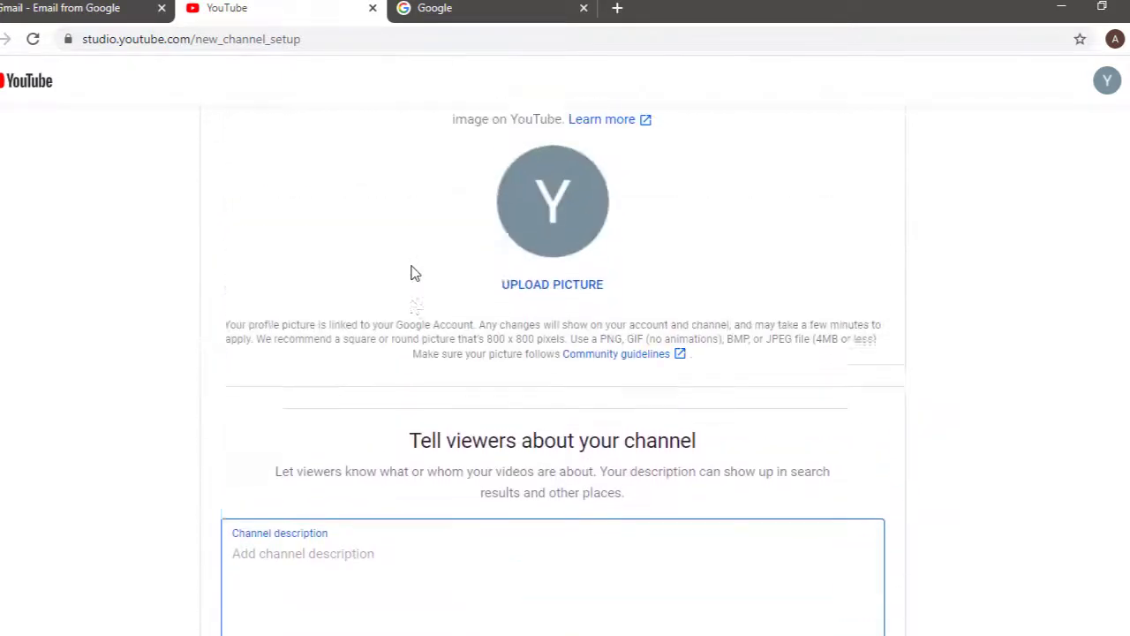
scroll(411, 270, down, 3)
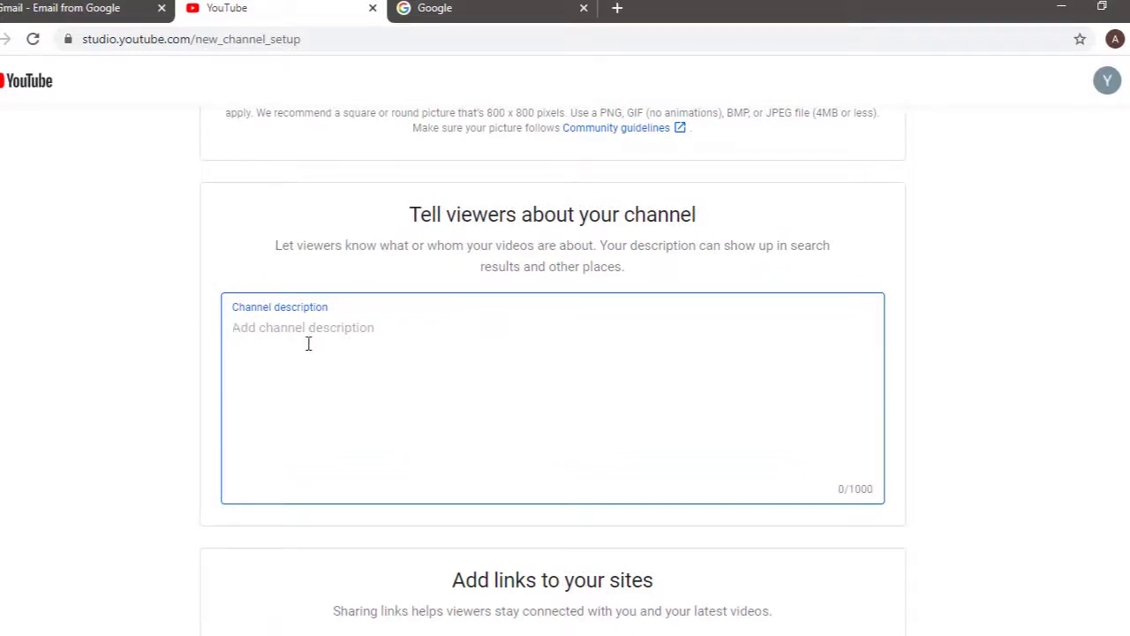
scroll(505, 404, down, 3)
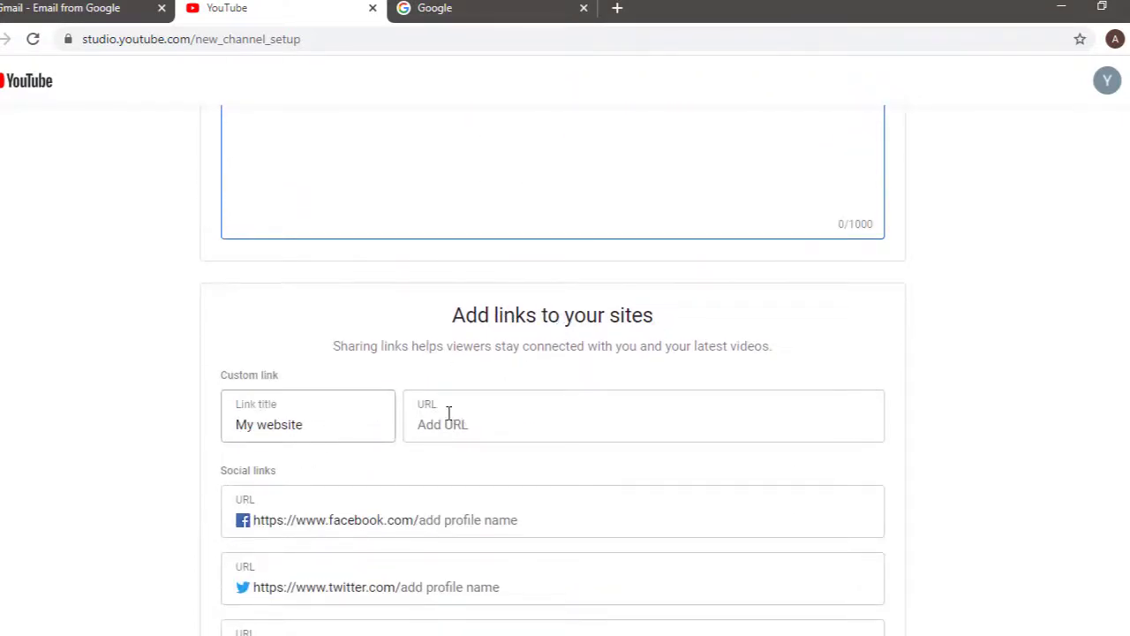
scroll(436, 441, down, 3)
scroll(416, 514, up, 10)
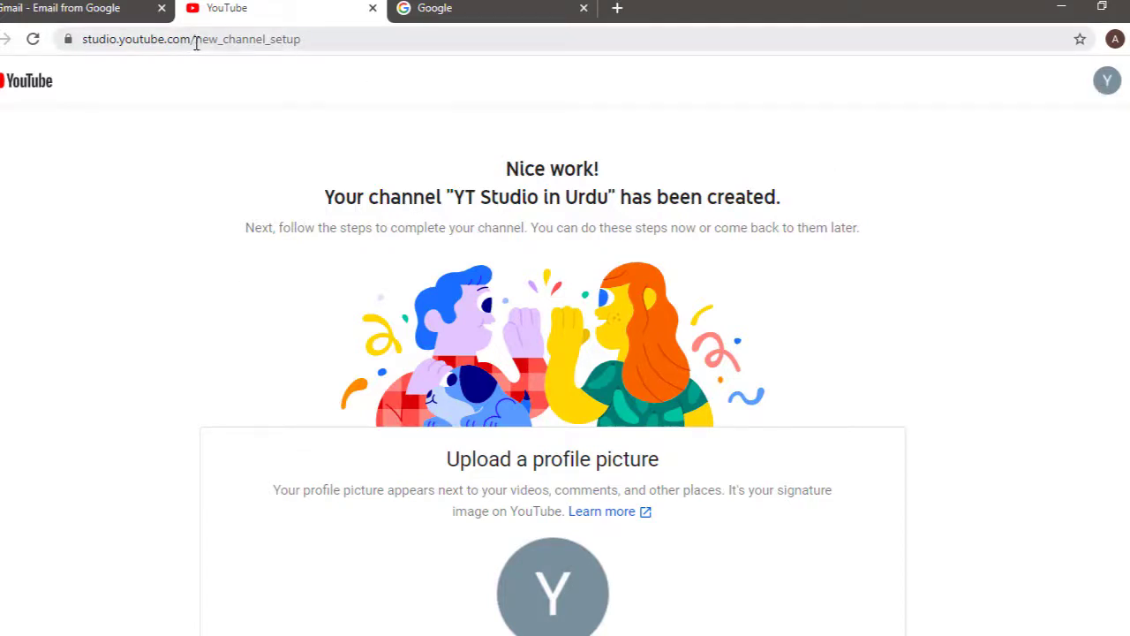
Step: Remove 'new_channel_setup' from the address to load studio.youtube.com
drag(196, 44, 494, 45)
key(BackSpace)
key(Return)
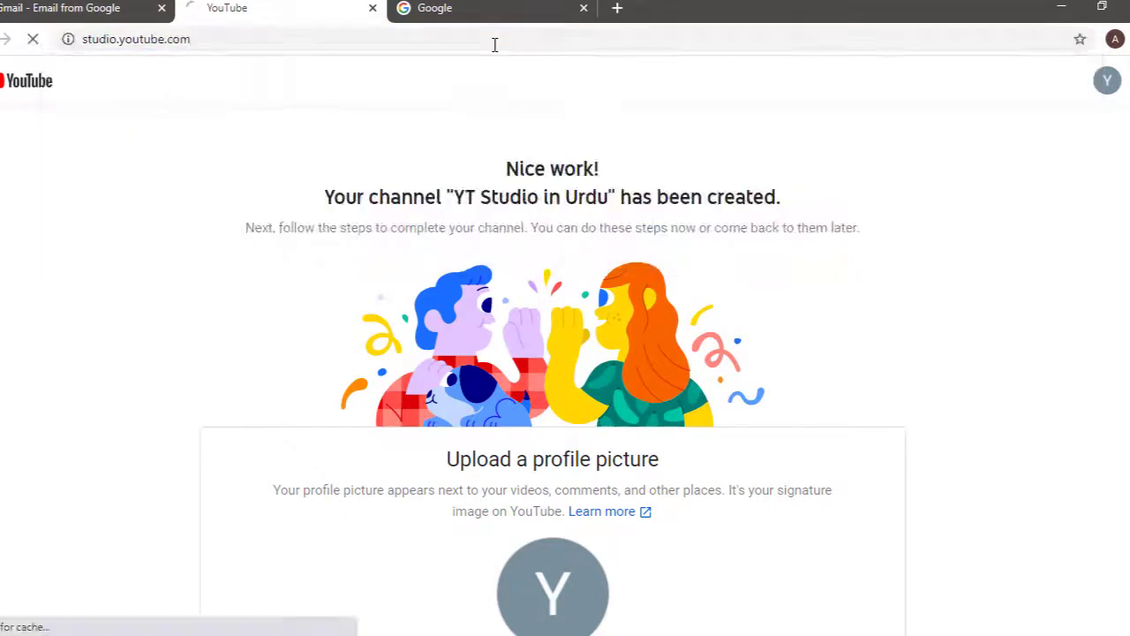